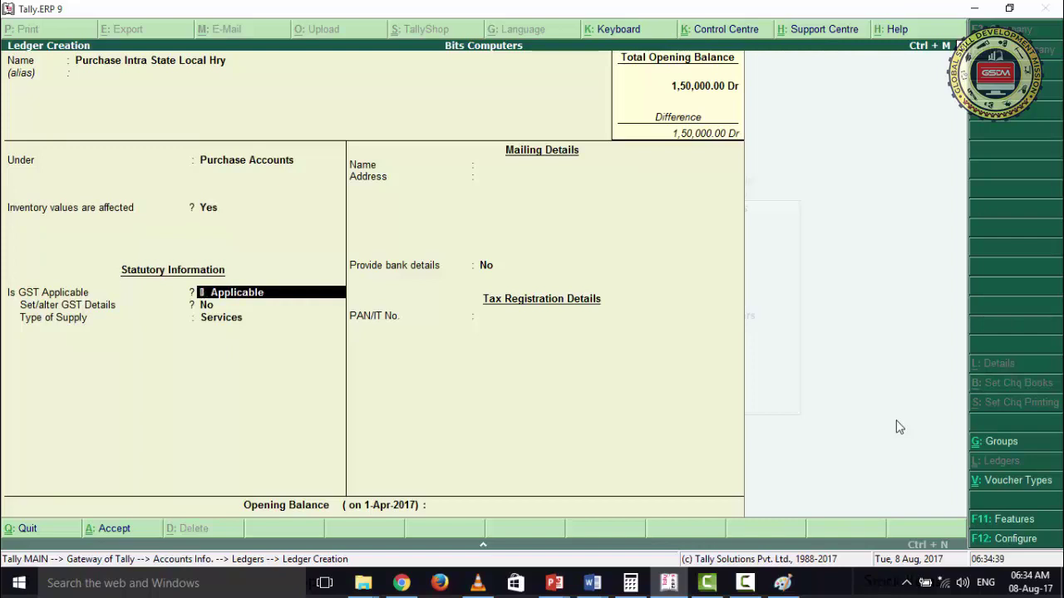
Keep GST applicable for the Purchase Intra State Local Hry ledger, set its type of supply to Goods, and save it
key("Return")
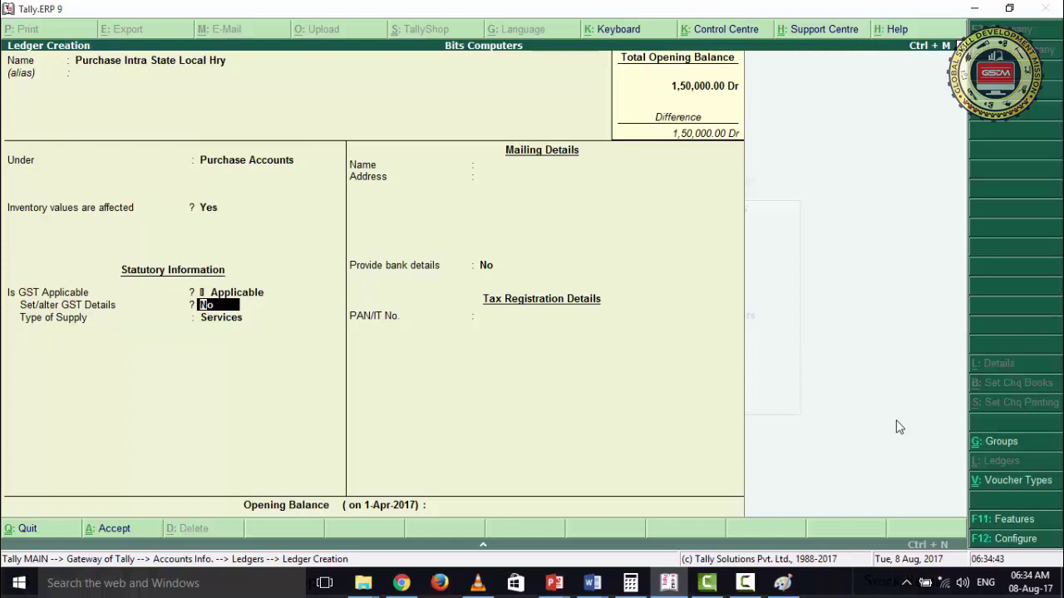
key("Return")
key("Up")
key("Return")
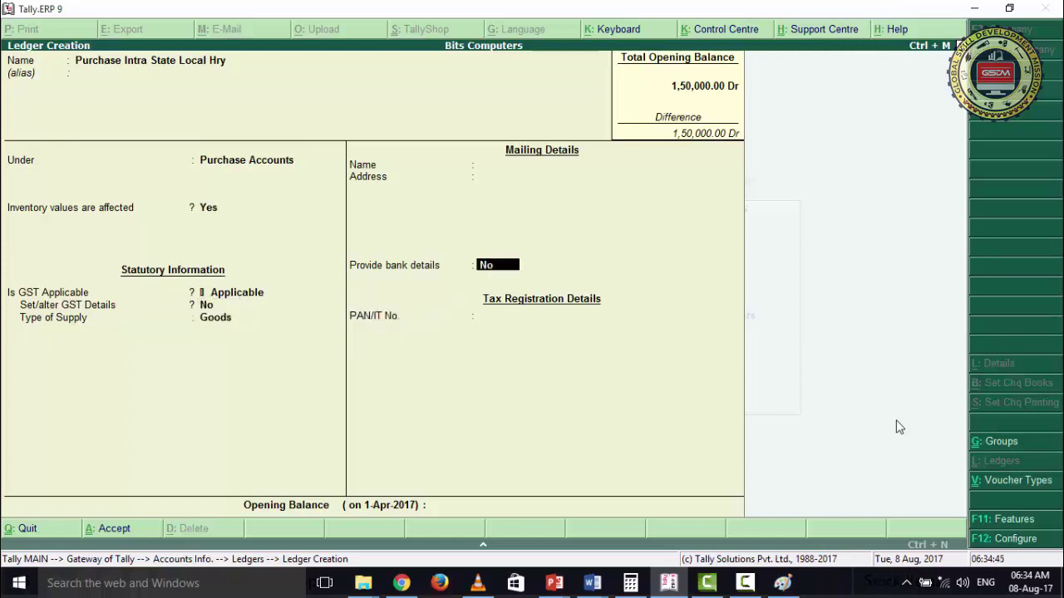
key("Return")
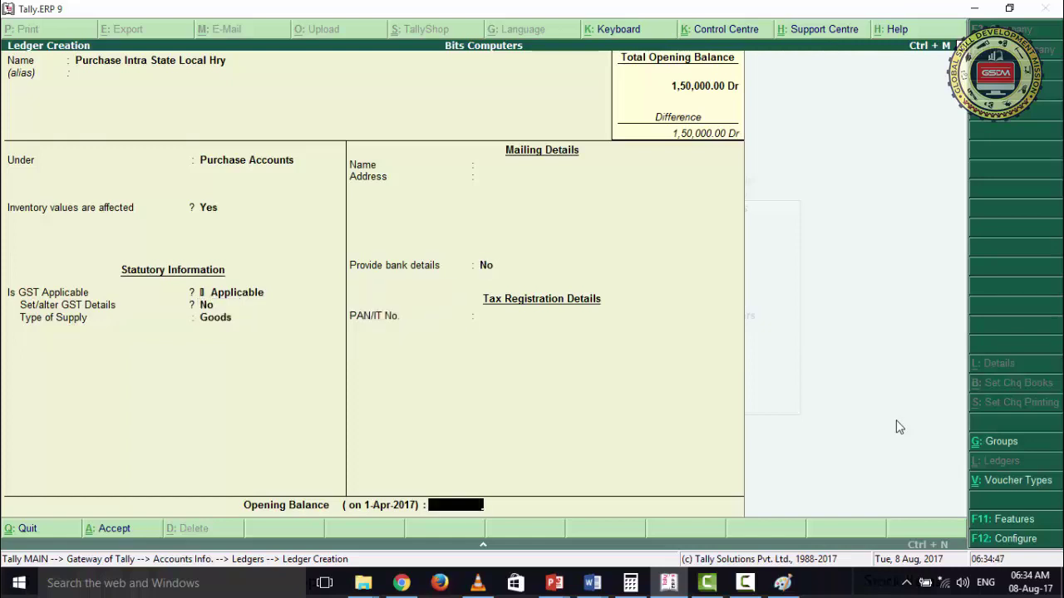
key("Return")
key("Return")
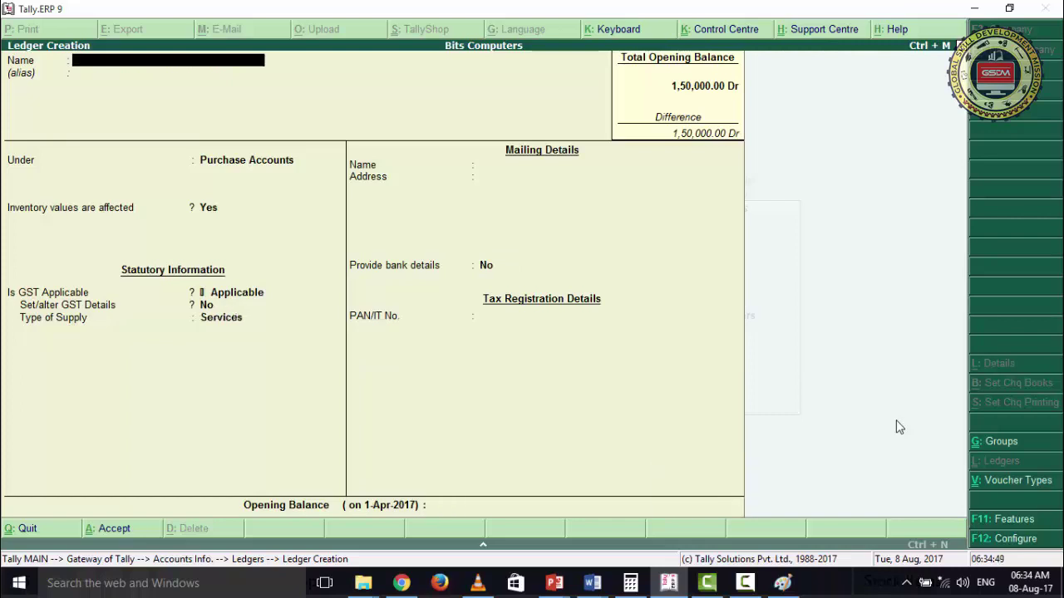
Name a new ledger "Purchase InterState Pb Outside" under Purchase Accounts, with inventory values affected and GST applicable
type("Purchase InterState Pb  Outside")
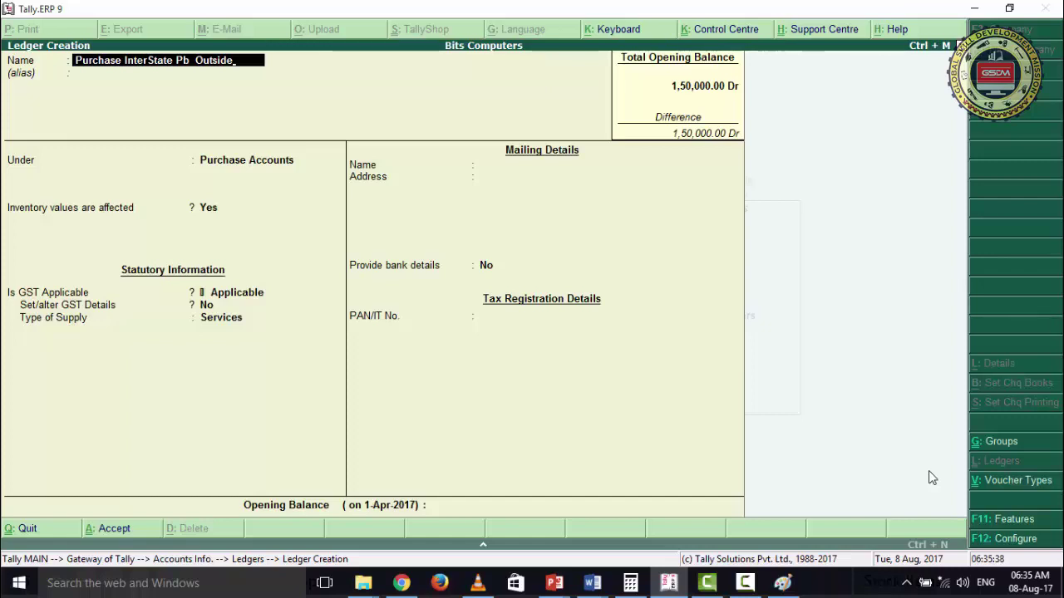
key("Return")
key("Return")
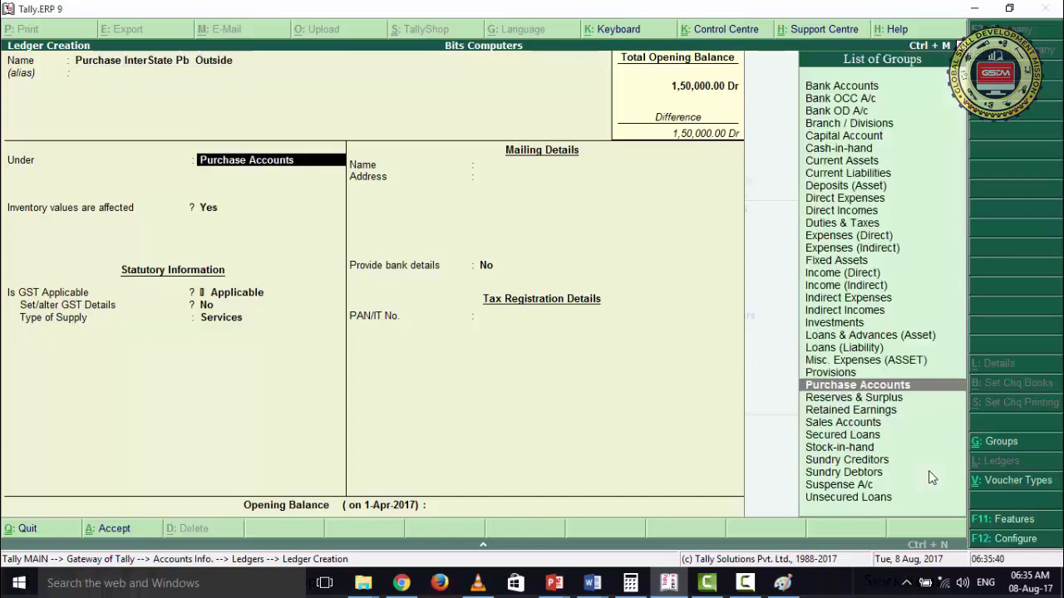
key("Return")
key("Return")
key("Return")
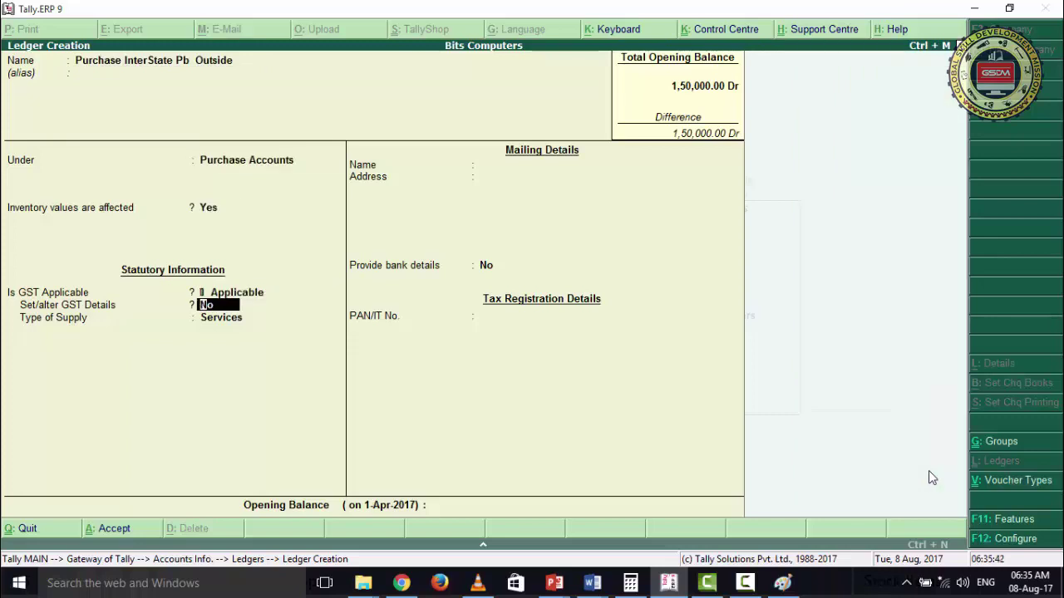
Set the interstate purchase ledger's type of supply to Goods, leave bank details and opening balance unset, and save it
key("Return")
key("Return")
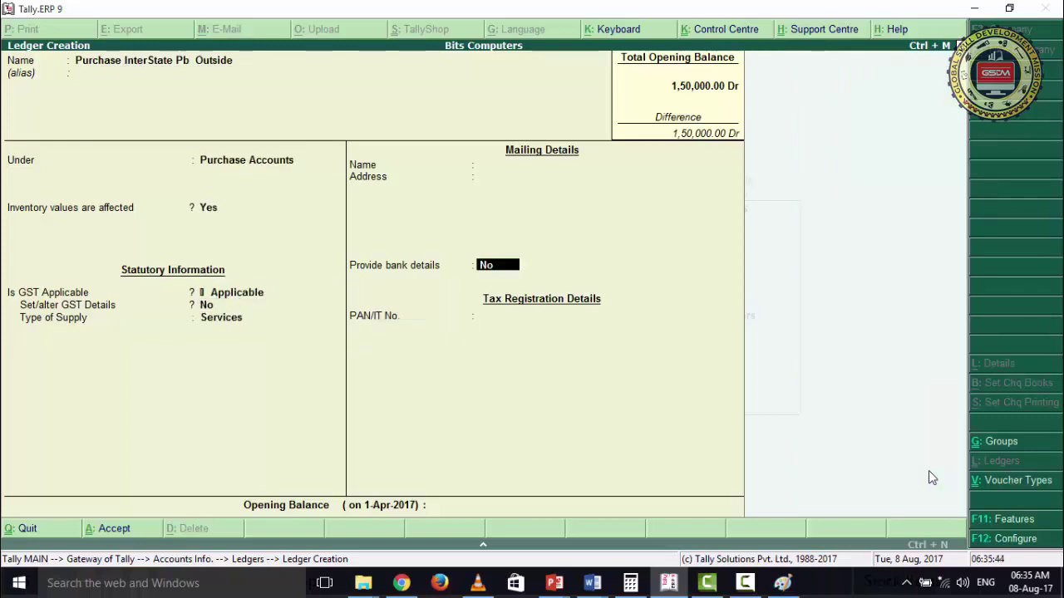
key("Return")
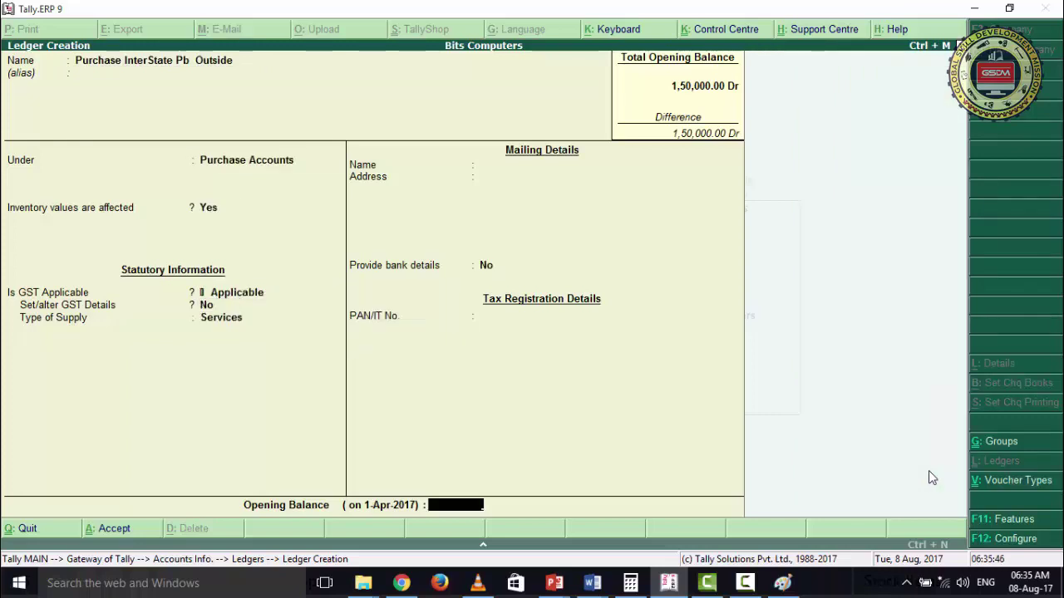
key("Return")
key("Escape")
key("BackSpace")
key("BackSpace")
key("Up")
key("Return")
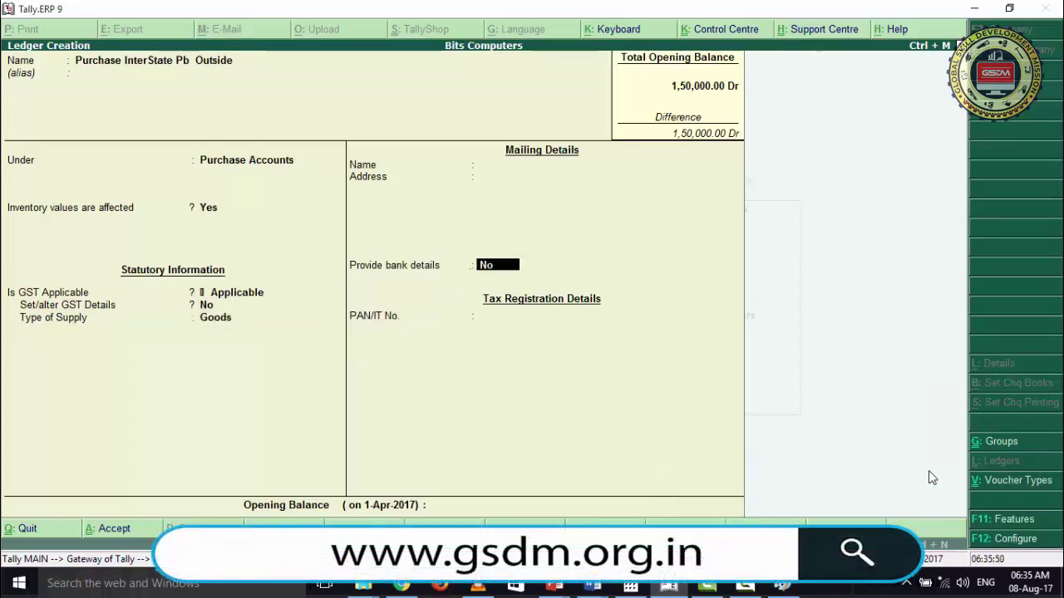
key("Return")
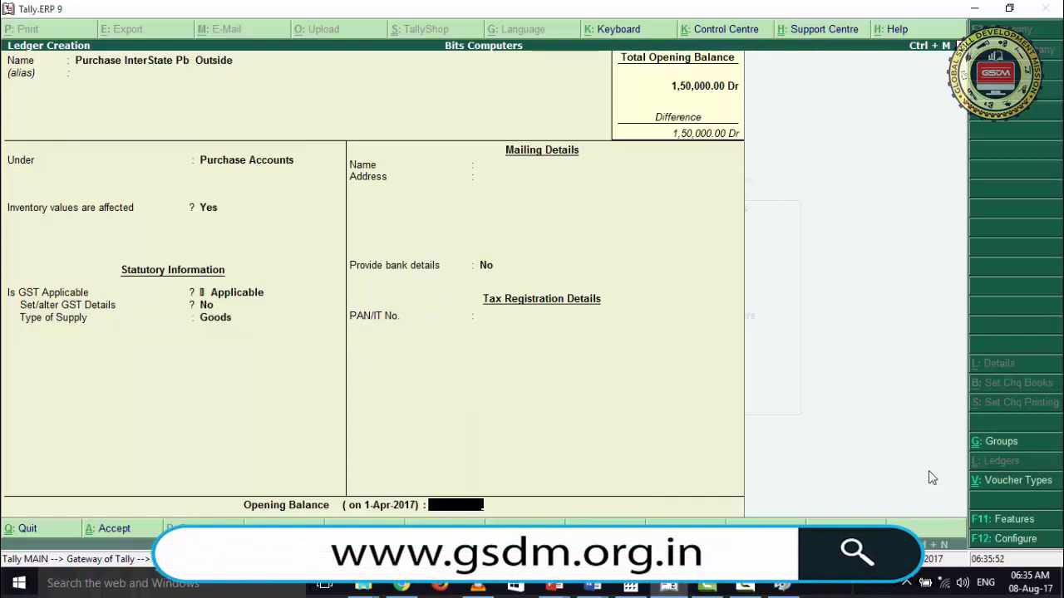
key("Return")
key("Return")
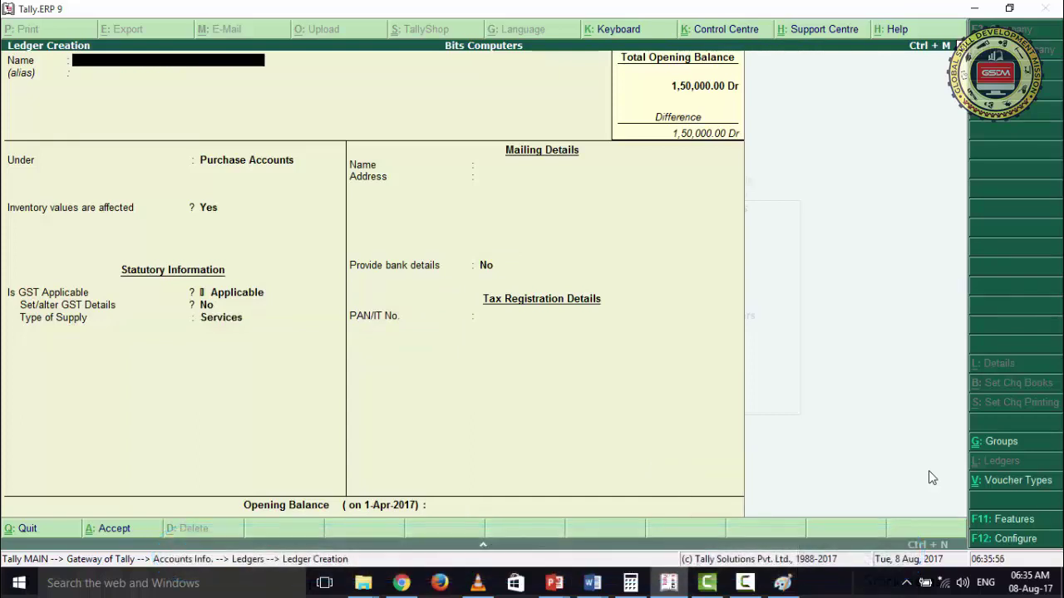
Name a new ledger "Sales Local Hry Intra" and place it under Sales Accounts with inventory values affected
type("Sales Local Hry Intra")
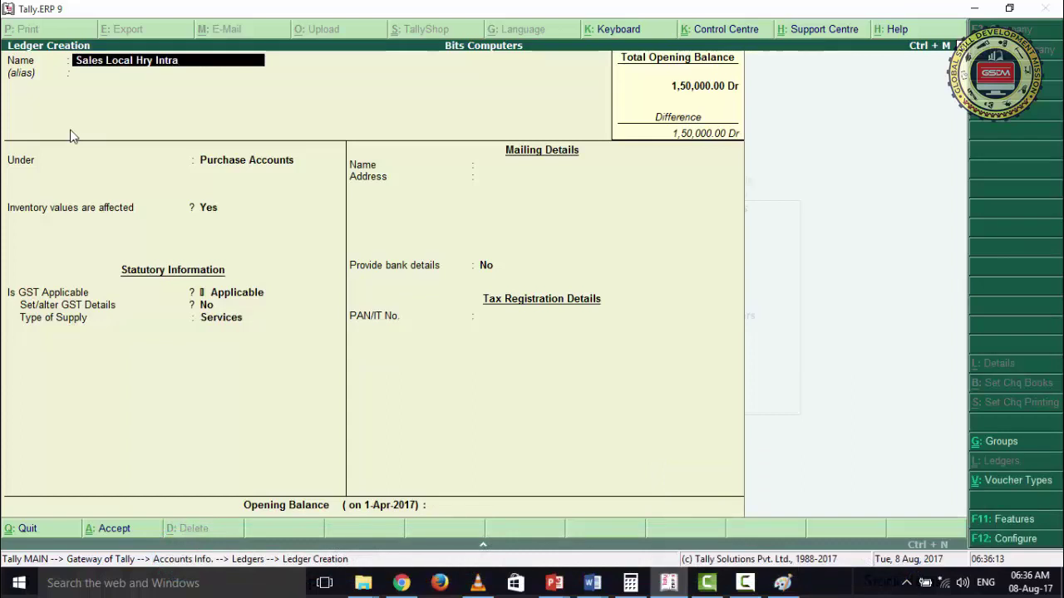
key("Return")
key("Return")
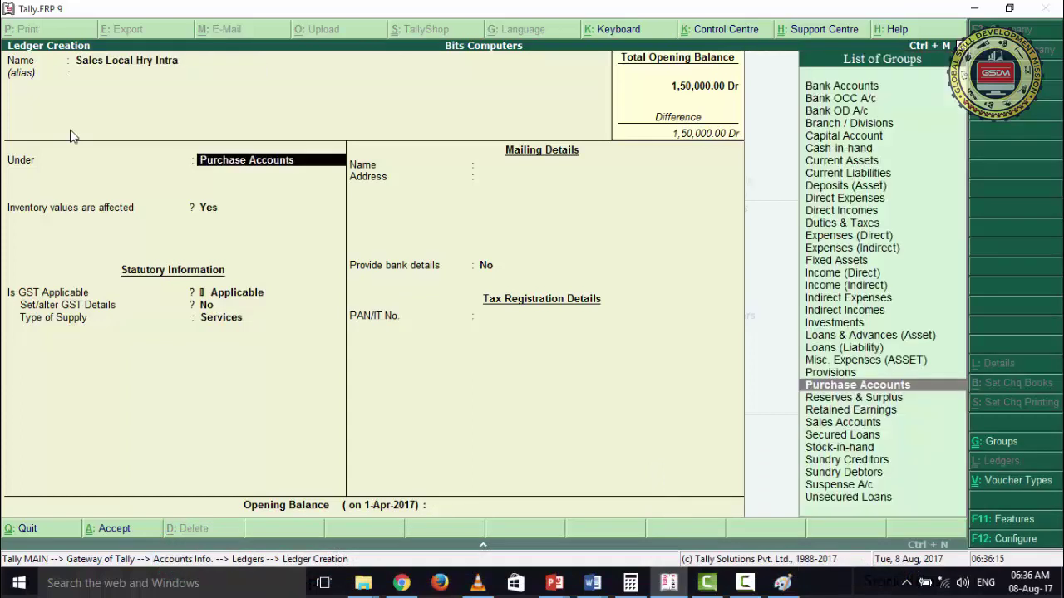
type("S")
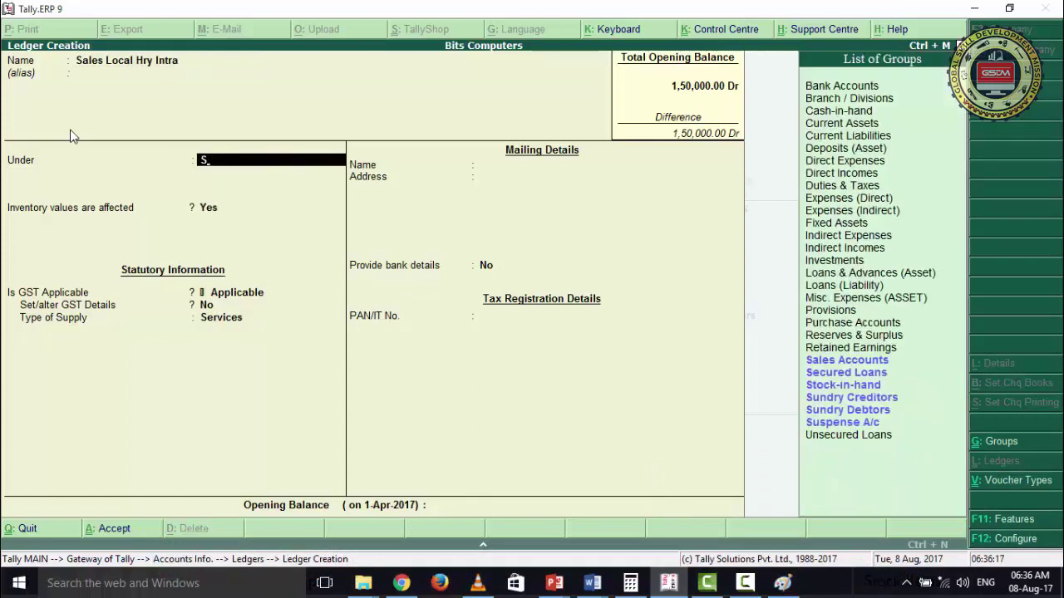
key("Down")
key("Up")
key("Return")
key("Return")
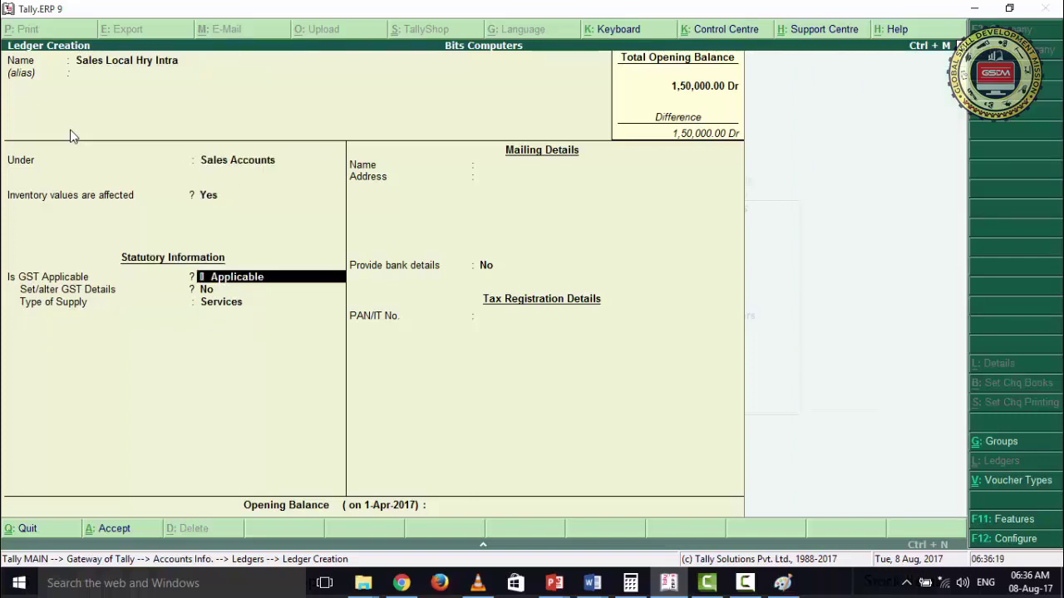
Keep GST applicable for the local sales ledger, set its type of supply to Goods, and save it without an opening balance
key("Return")
key("Return")
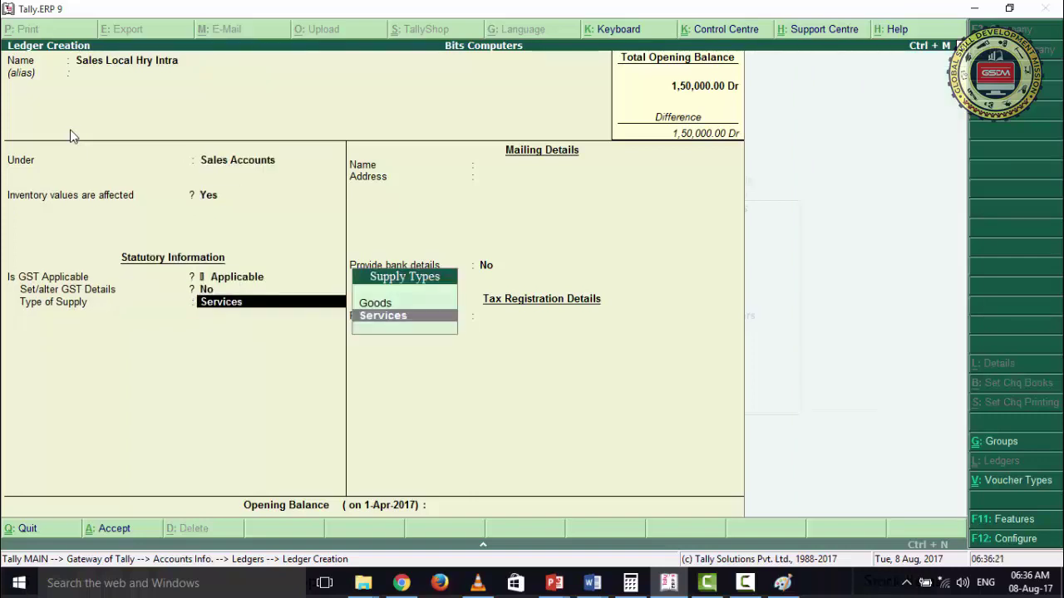
key("Up")
key("Return")
key("Return")
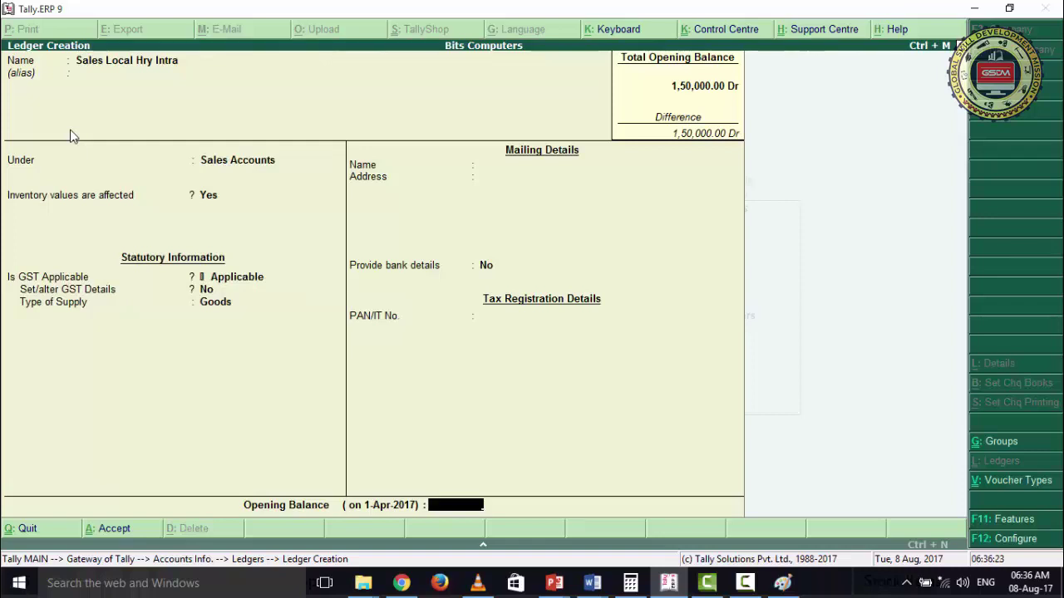
key("Return")
key("Return")
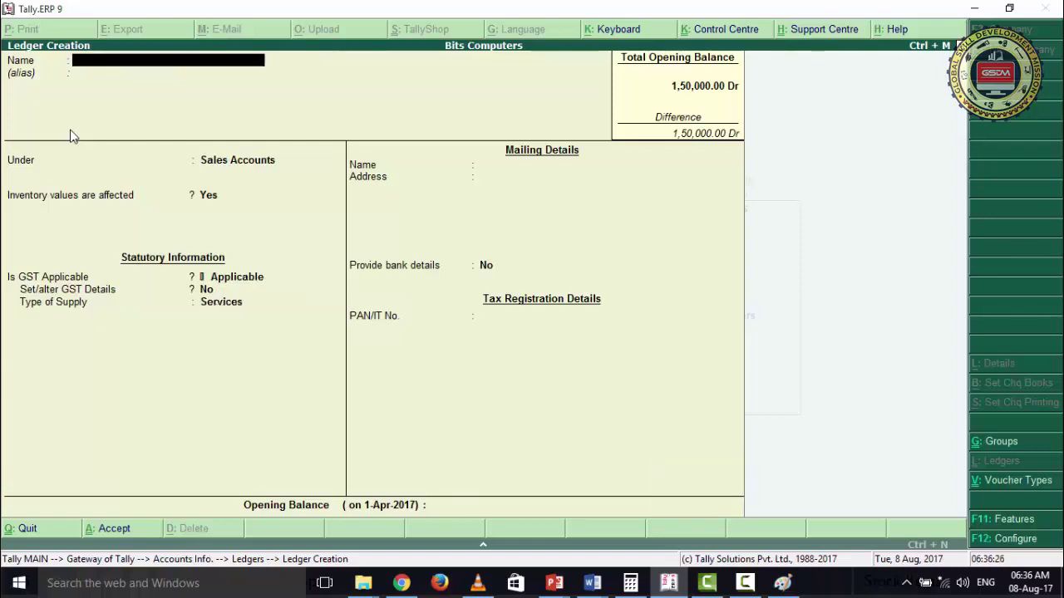
Fill in a new ledger "Sales Inter Punjab Outside" under Sales Accounts with GST applicable and Goods as type of supply
type("Sales Inter Punjab Outside")
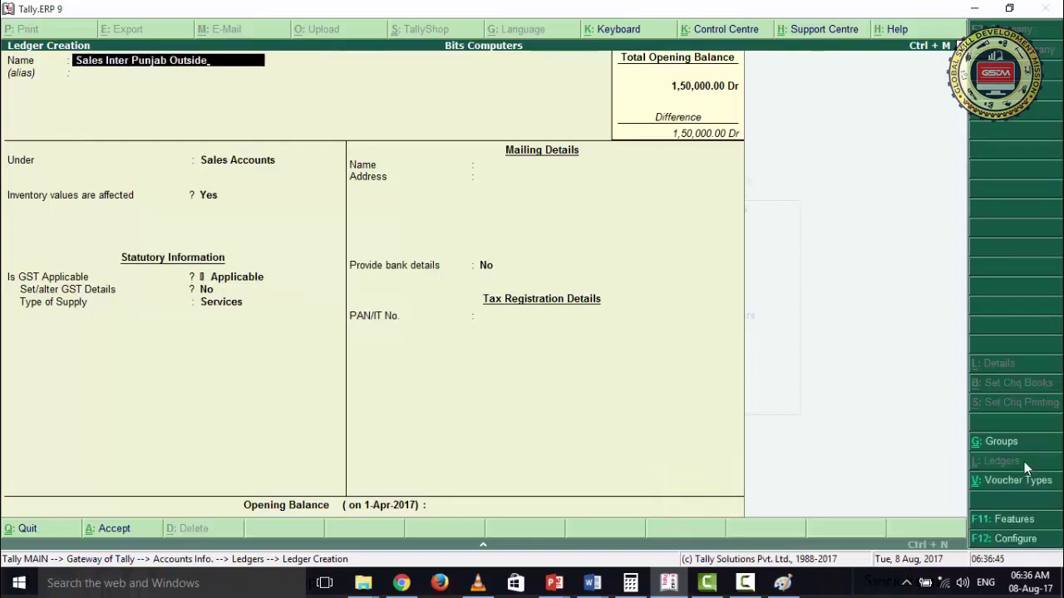
key("Return")
key("Return")
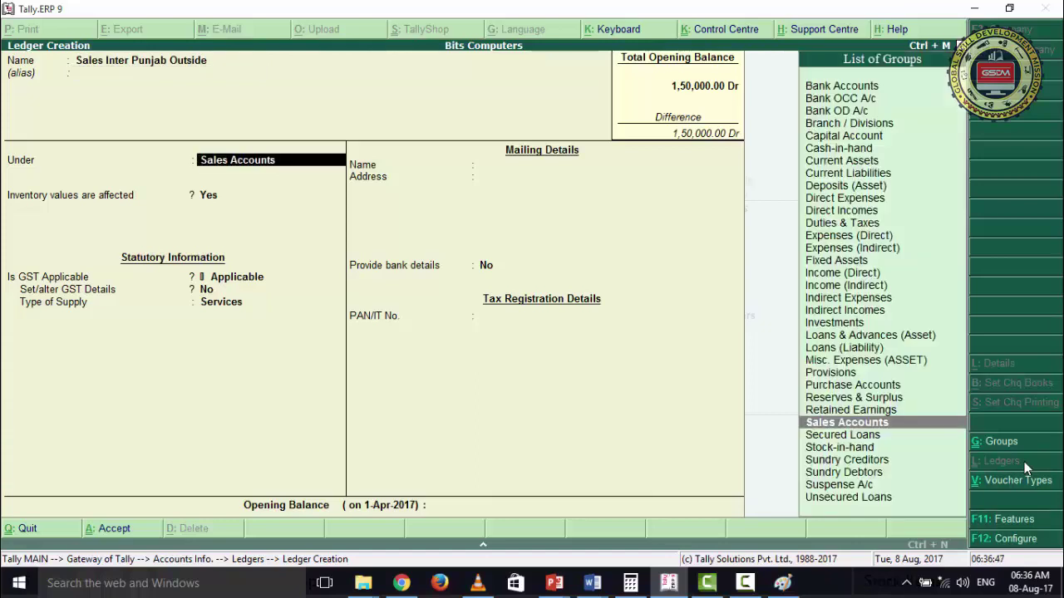
key("Return")
key("Return")
key("Return")
key("Return")
key("Up")
key("Return")
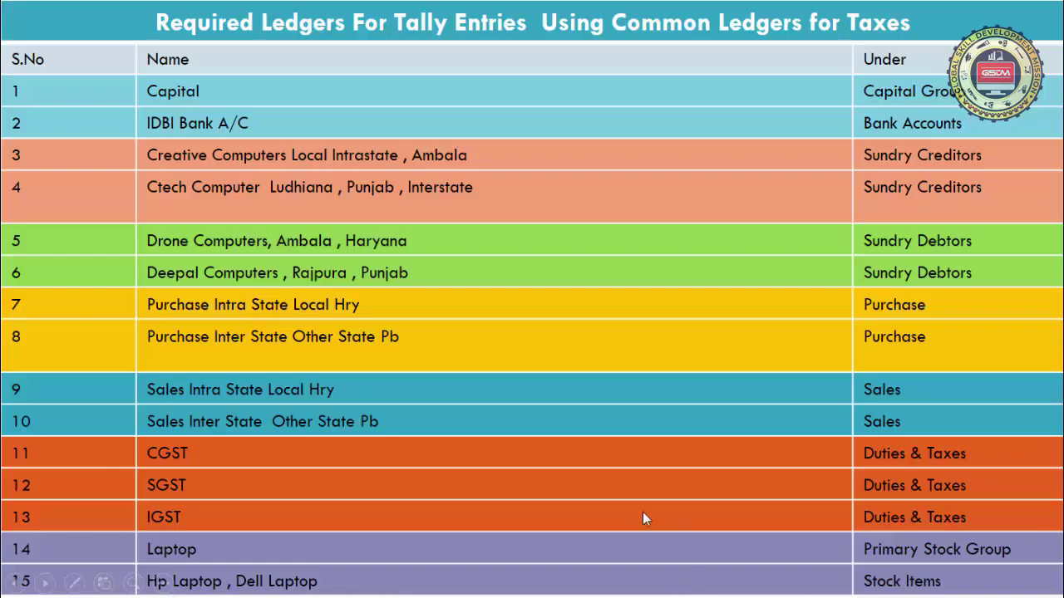
Switch from the slide back to Tally.ERP 9 and name a new ledger CGST under Duties & Taxes
key("alt+Tab")
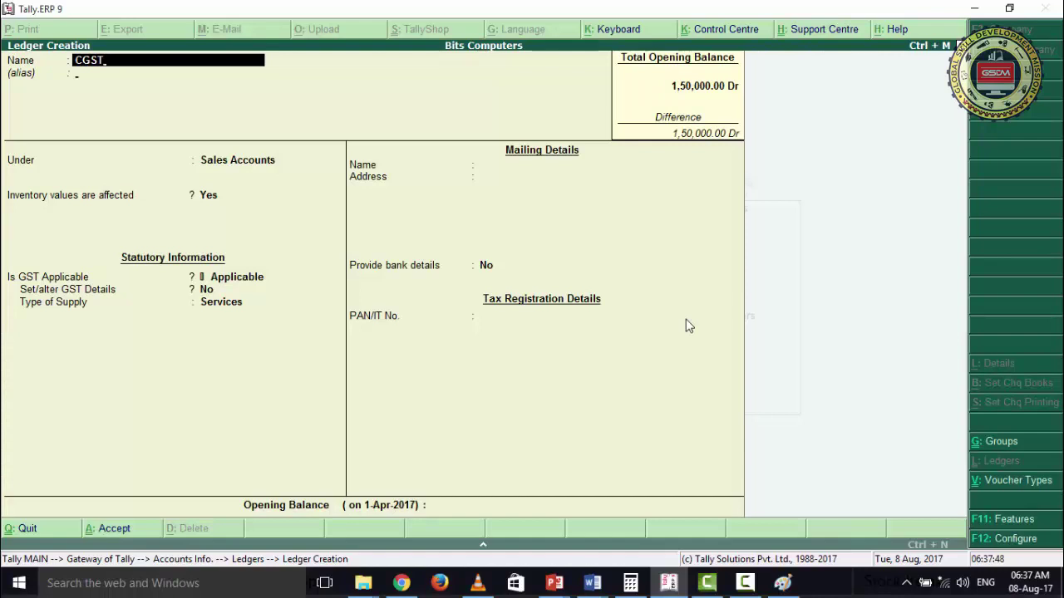
key("Return")
key("Return")
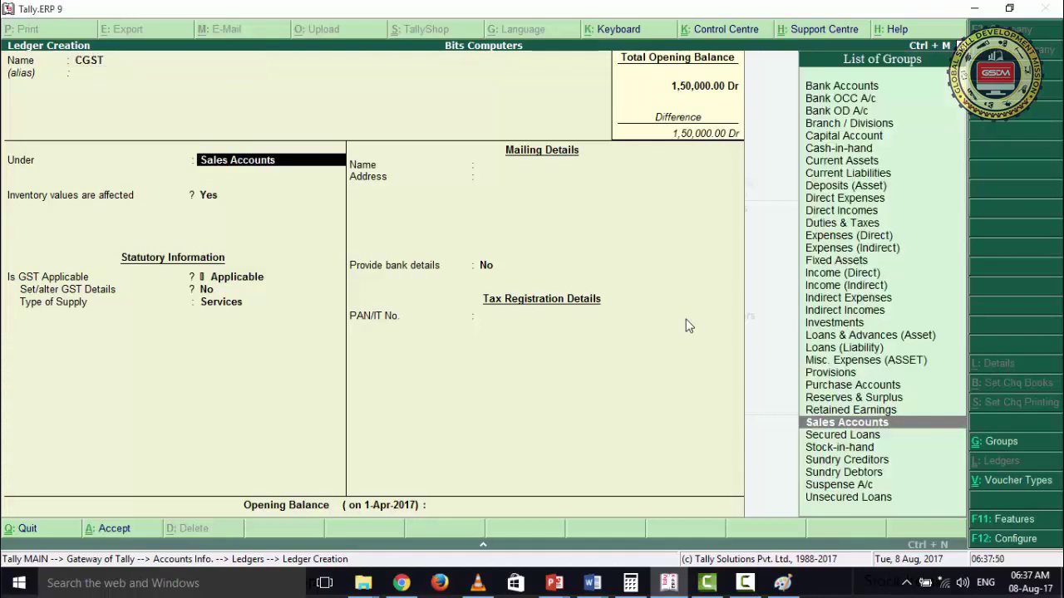
type("D")
key("Down")
key("Down")
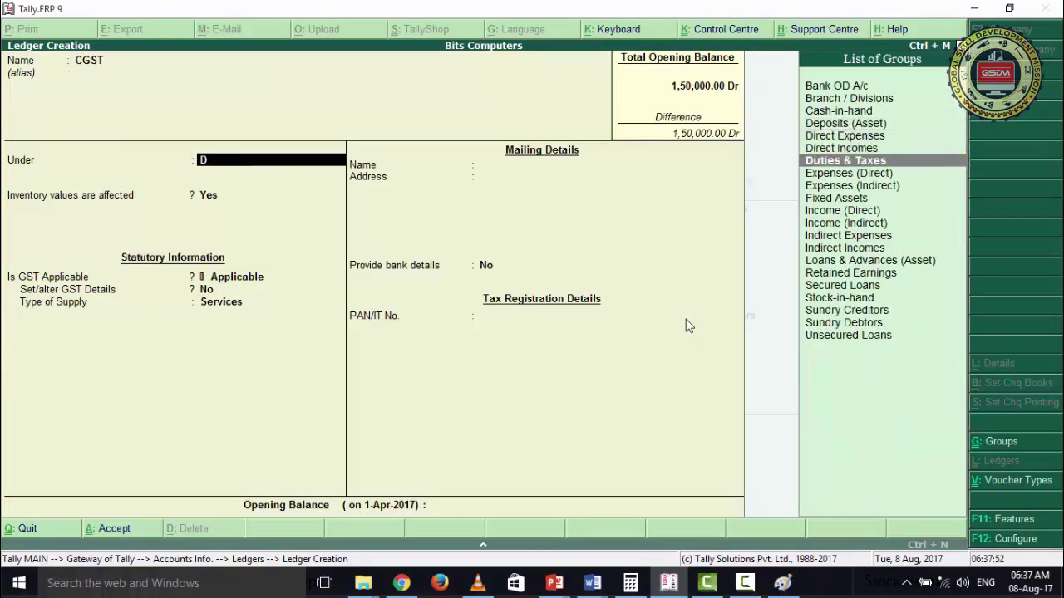
key("Return")
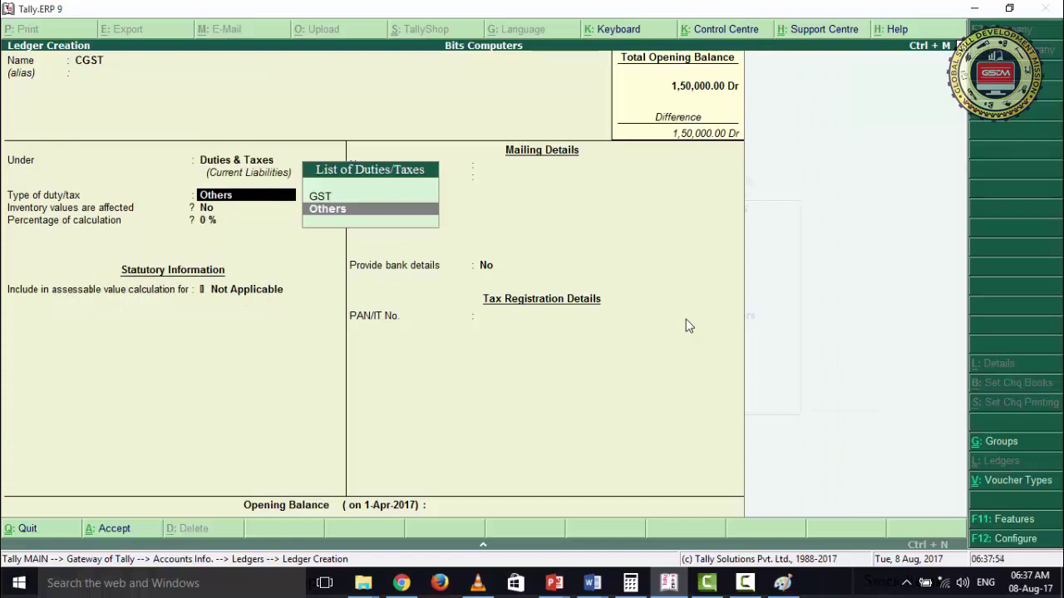
Set the CGST ledger's duty type to GST, tax type to Central Tax and rounding to Not Applicable, then save it
key("Up")
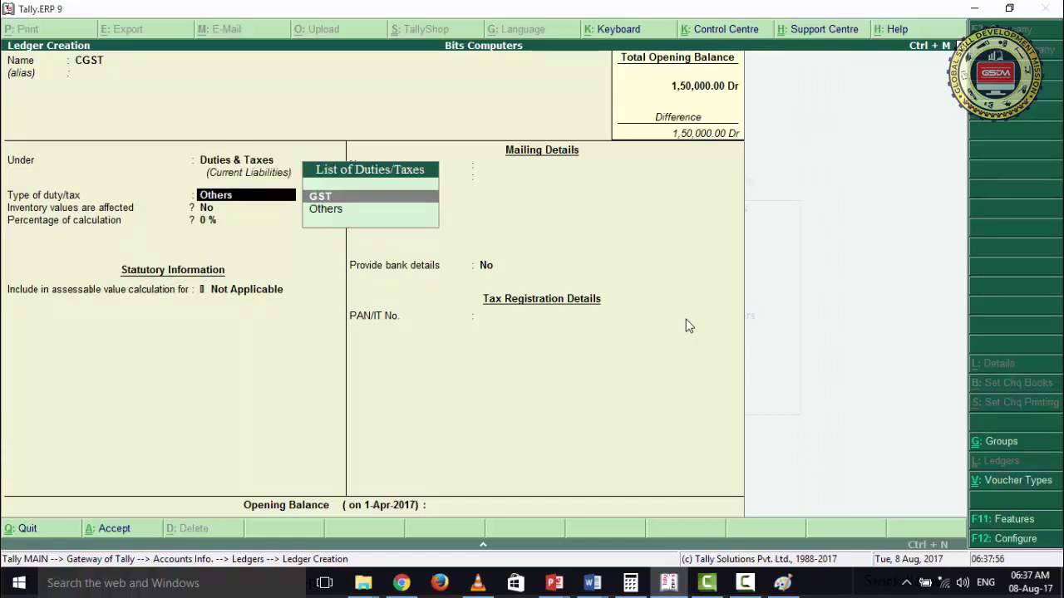
key("Return")
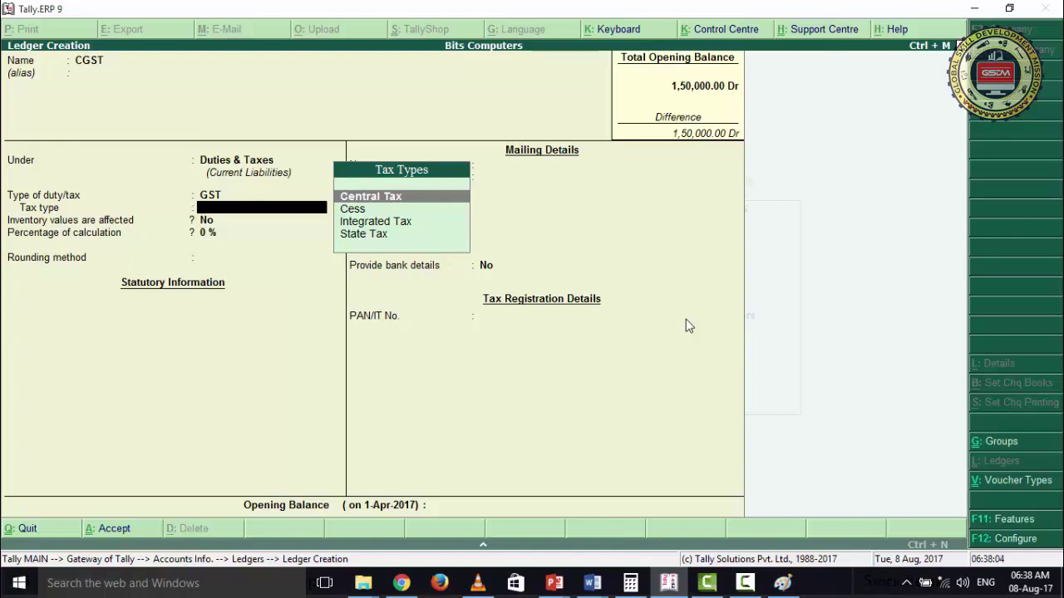
key("Return")
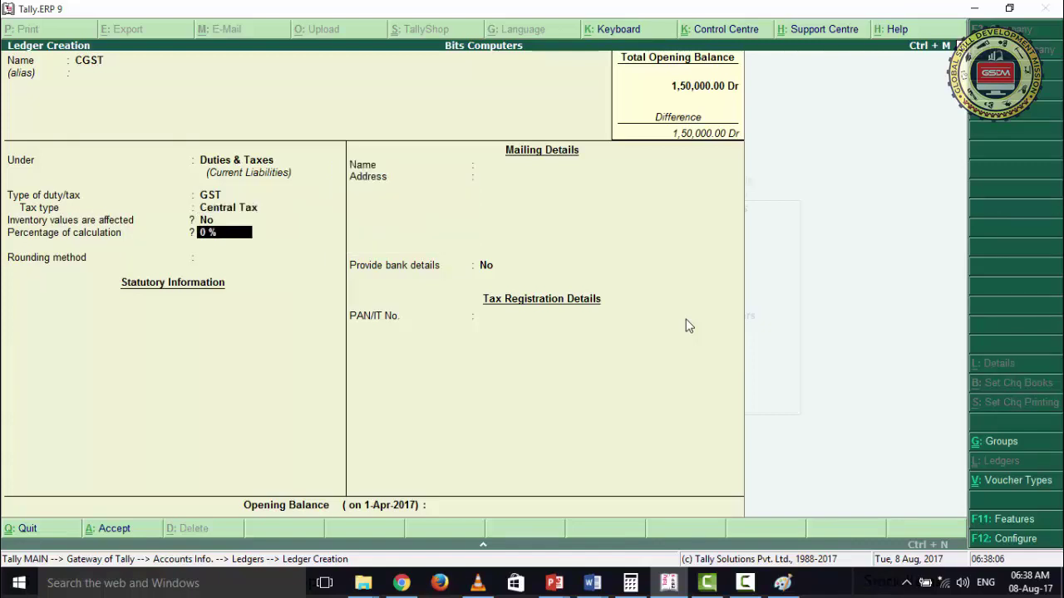
key("Return")
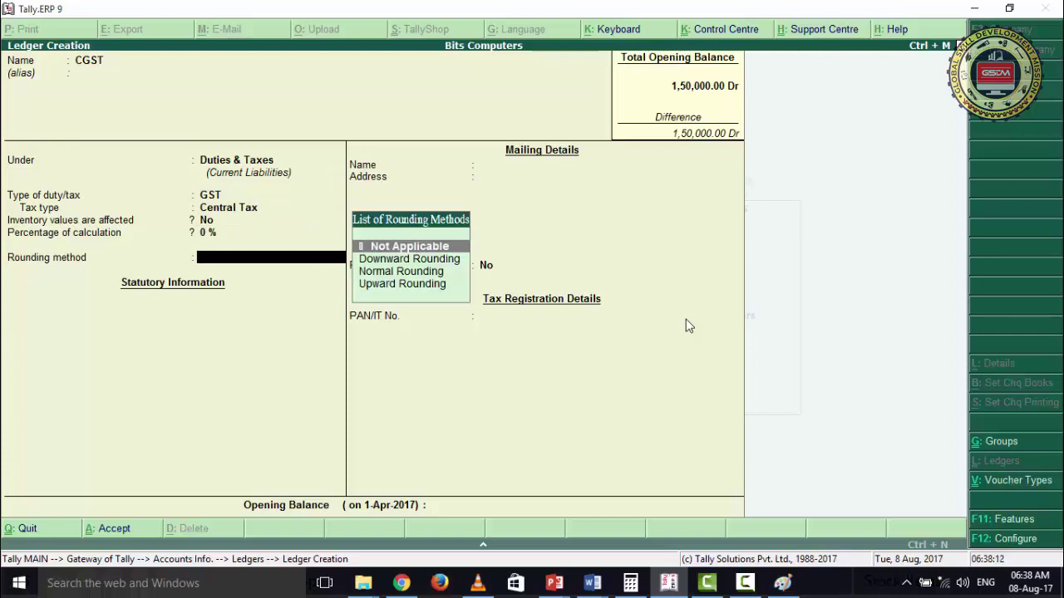
key("Return")
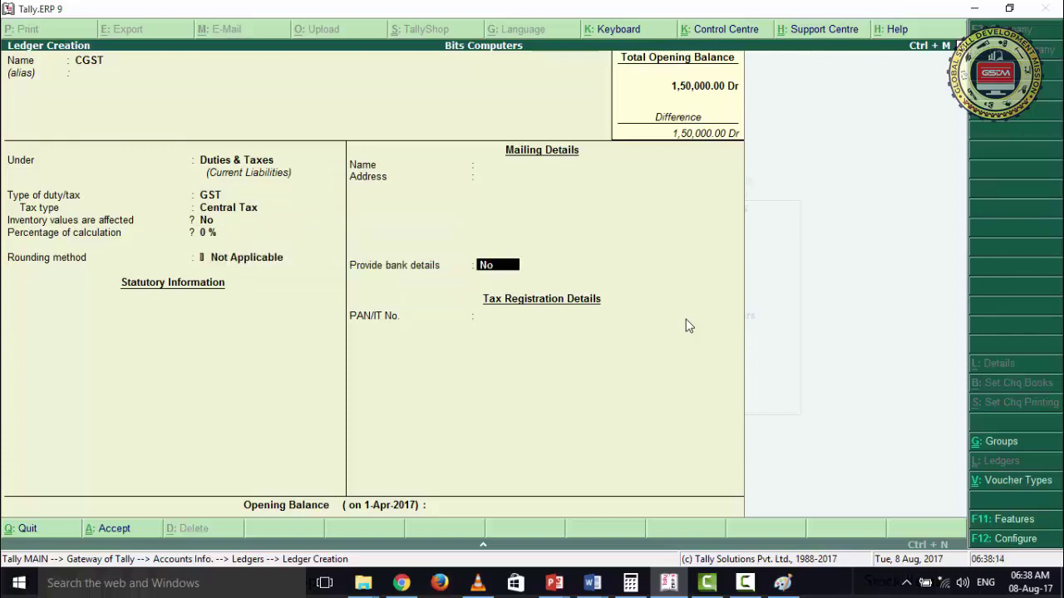
key("Return")
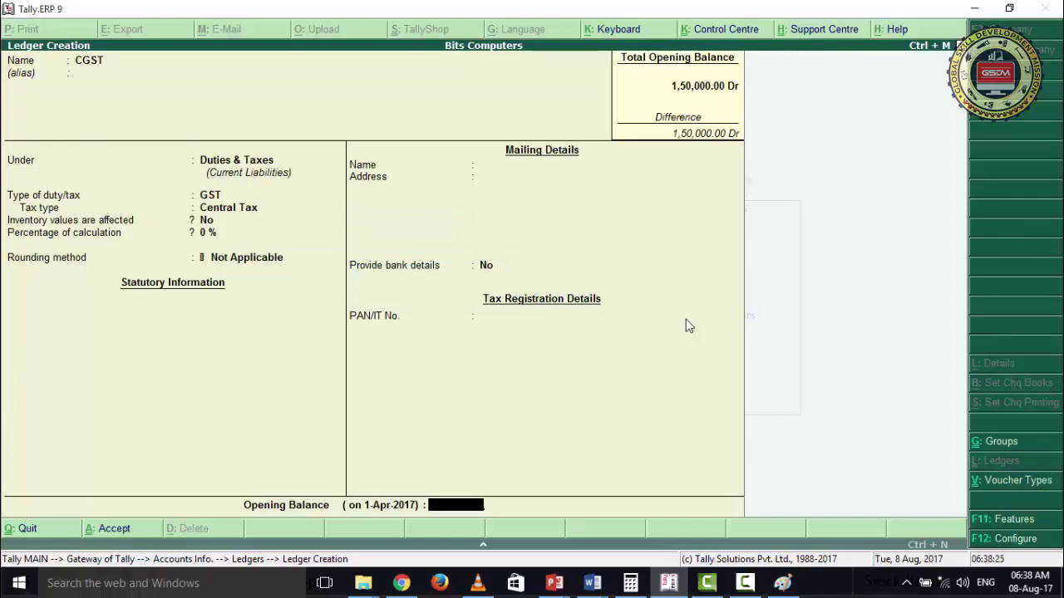
key("Return")
key("Return")
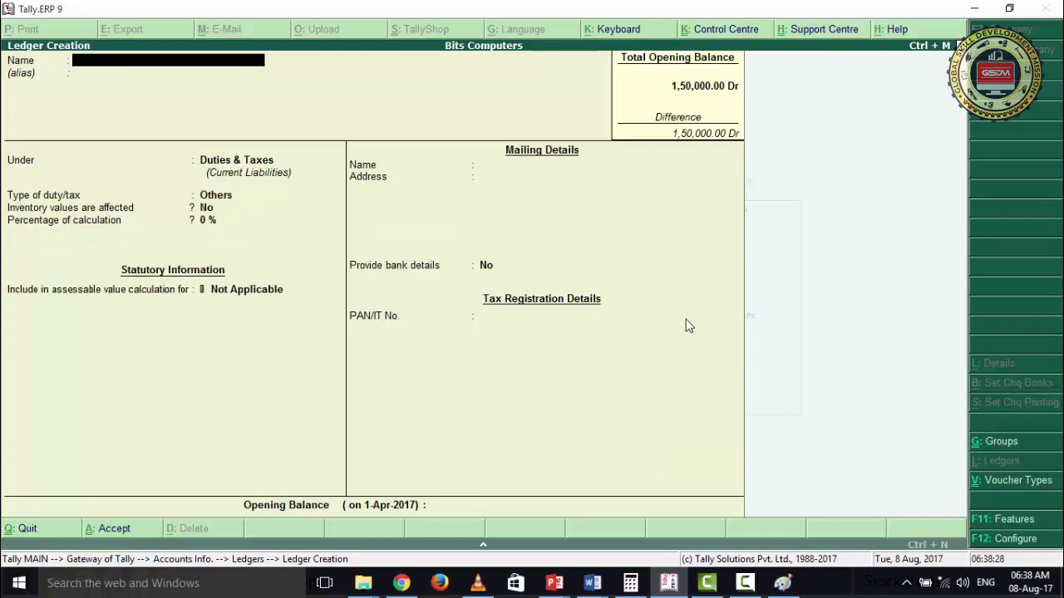
Name a new ledger SGST under Duties & Taxes and set its type of duty/tax to GST
type("SGST")
key("Return")
key("Return")
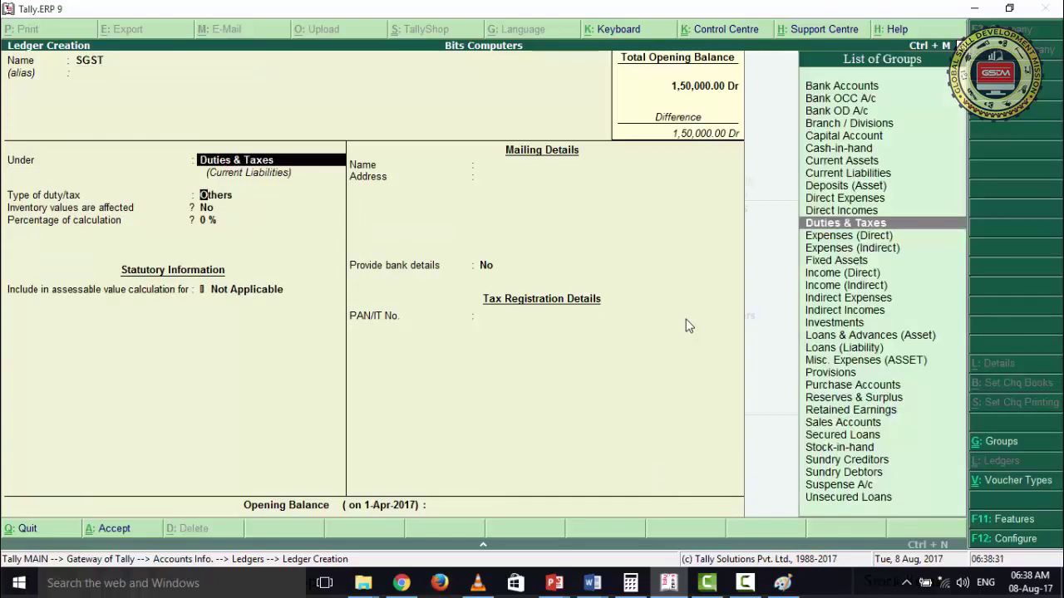
key("Up")
key("Return")
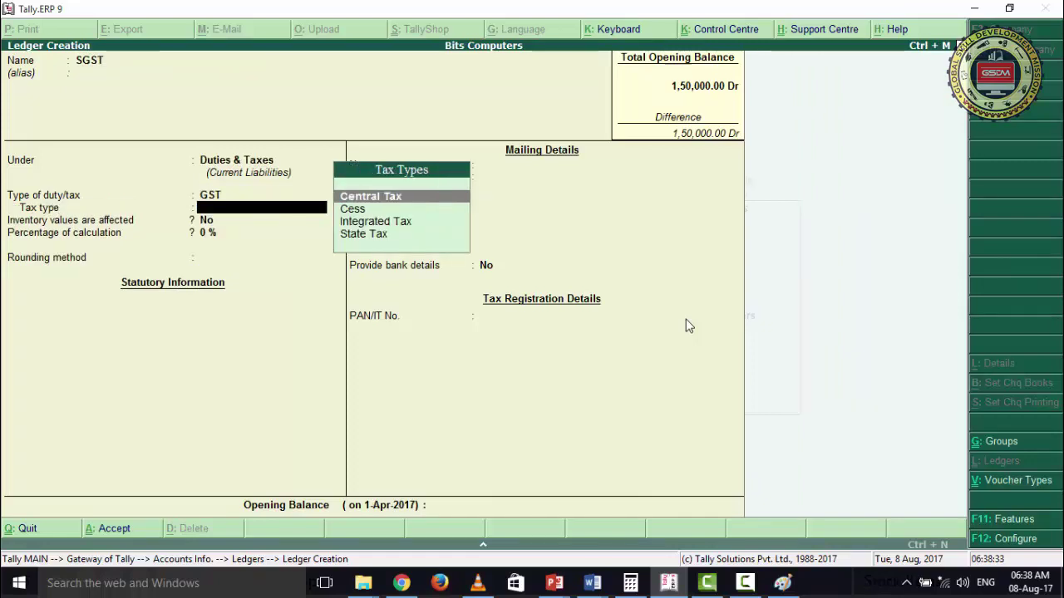
Set the SGST ledger's tax type to State Tax and rounding method to Not Applicable, then save it
key("Down")
key("Down")
key("Down")
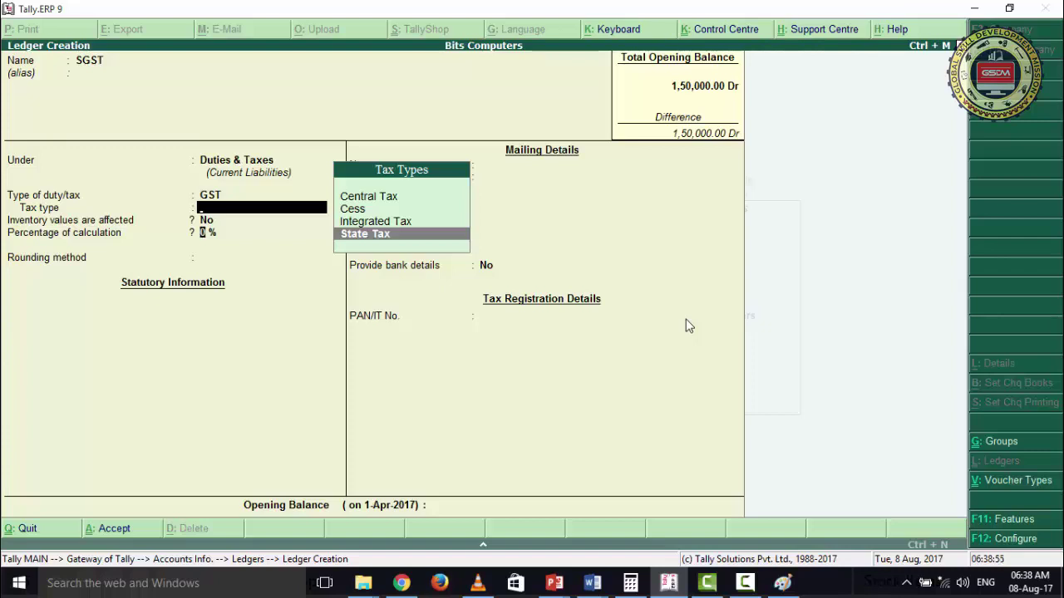
key("Return")
key("Return")
key("Return")
key("Return")
key("Return")
Name a new ledger IGST under Duties & Taxes and set its type of duty/tax to GST
type("IGST")
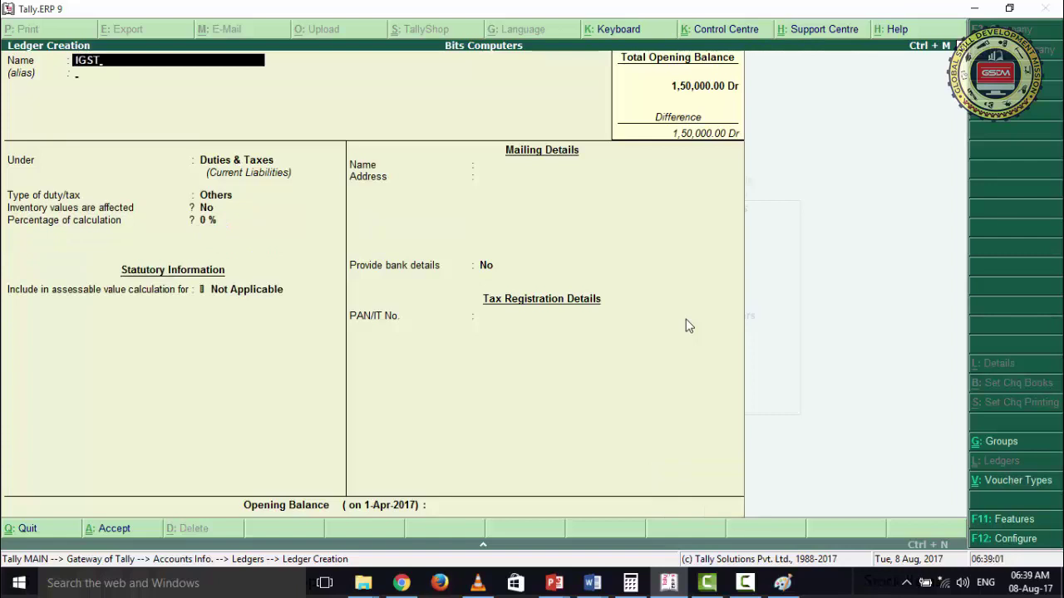
key("Return")
key("Return")
key("Return")
key("Up")
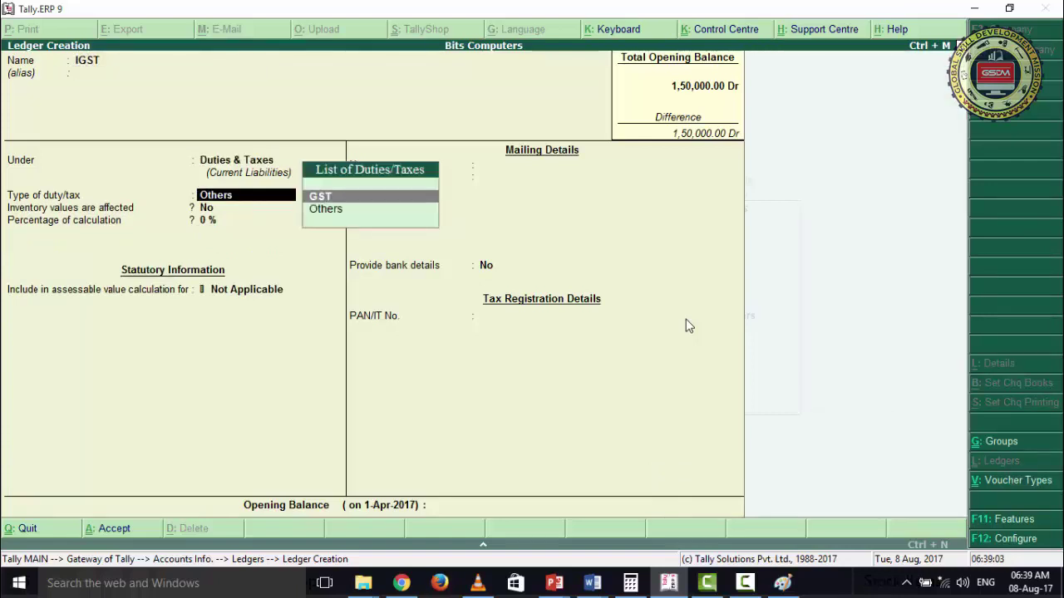
key("Return")
Set the IGST ledger's tax type to Integrated Tax and rounding method to Not Applicable, then save it
key("Down")
key("Down")
key("Return")
key("Return")
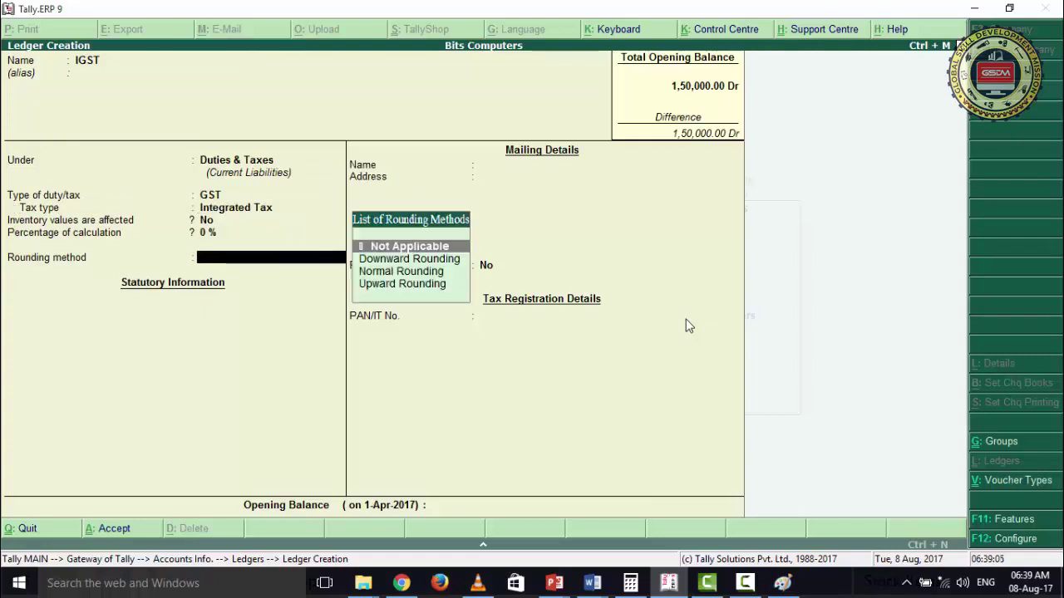
key("Return")
key("Return")
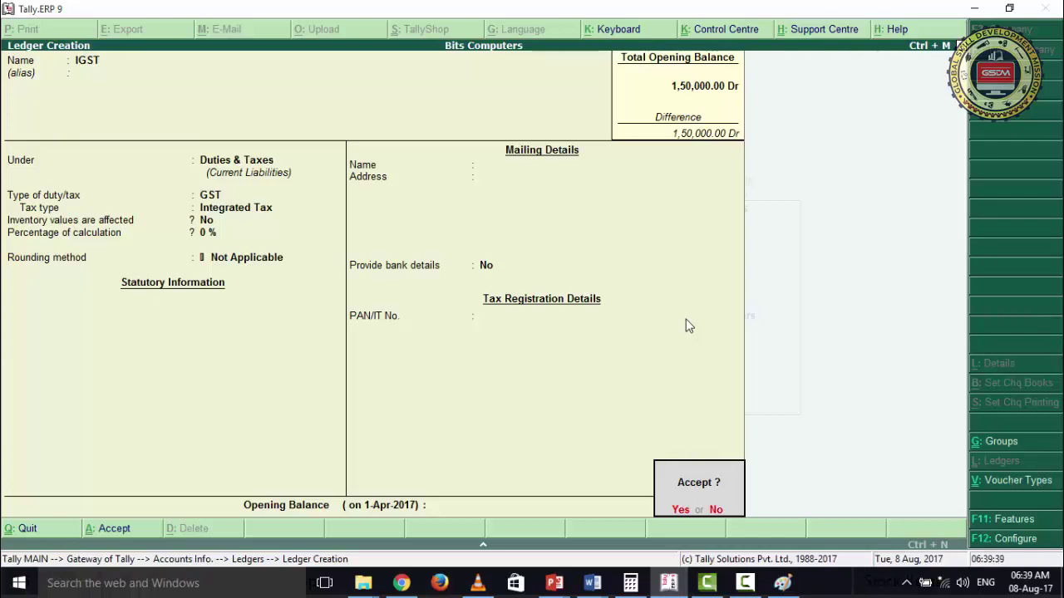
key("y")
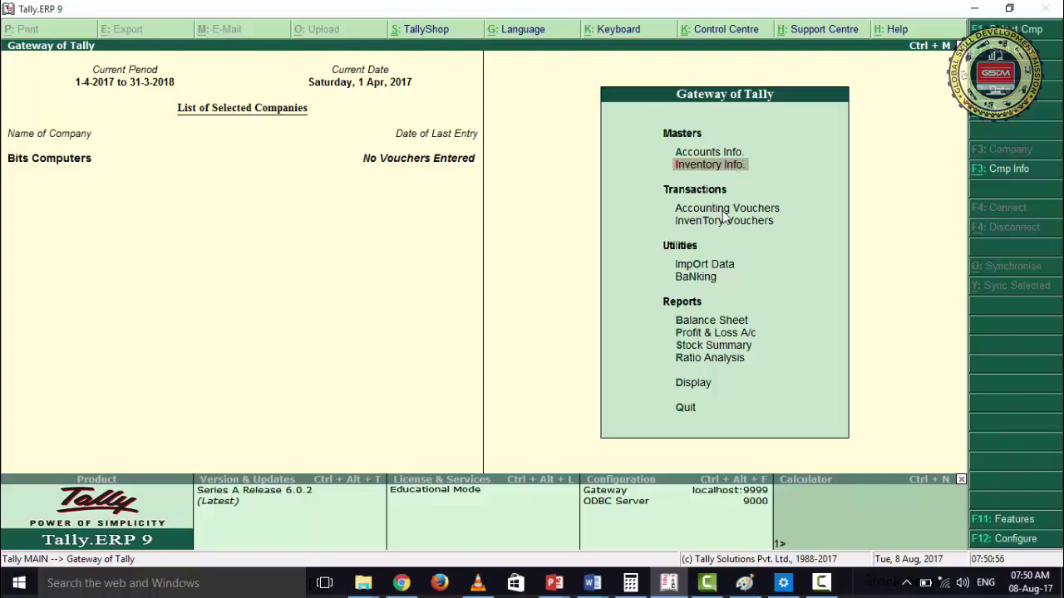
Review the inventory features of Bits Computers and return to the Gateway of Tally without changing them
left_click(997, 524)
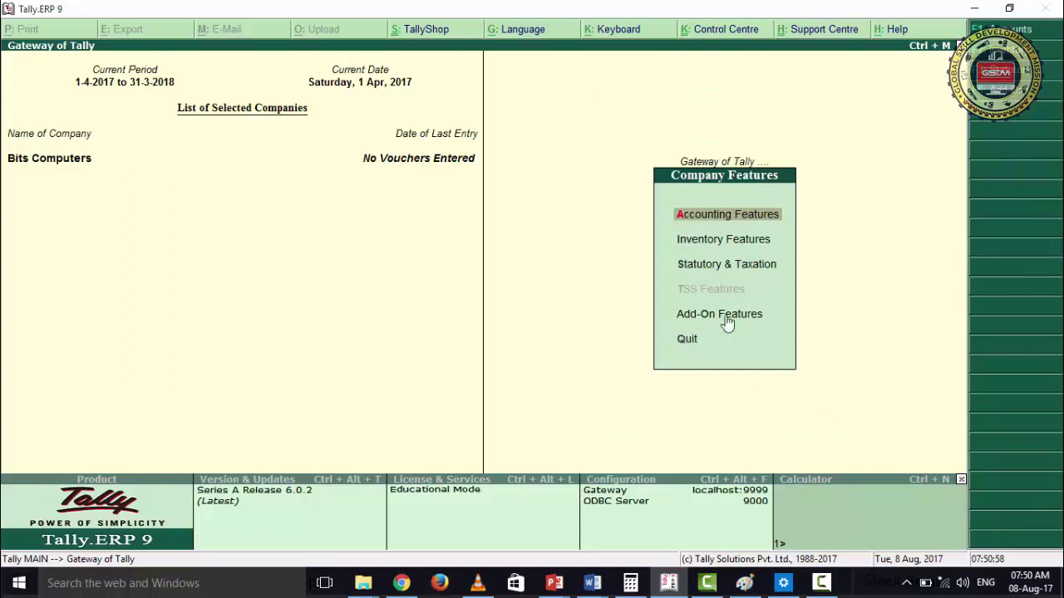
left_click(728, 245)
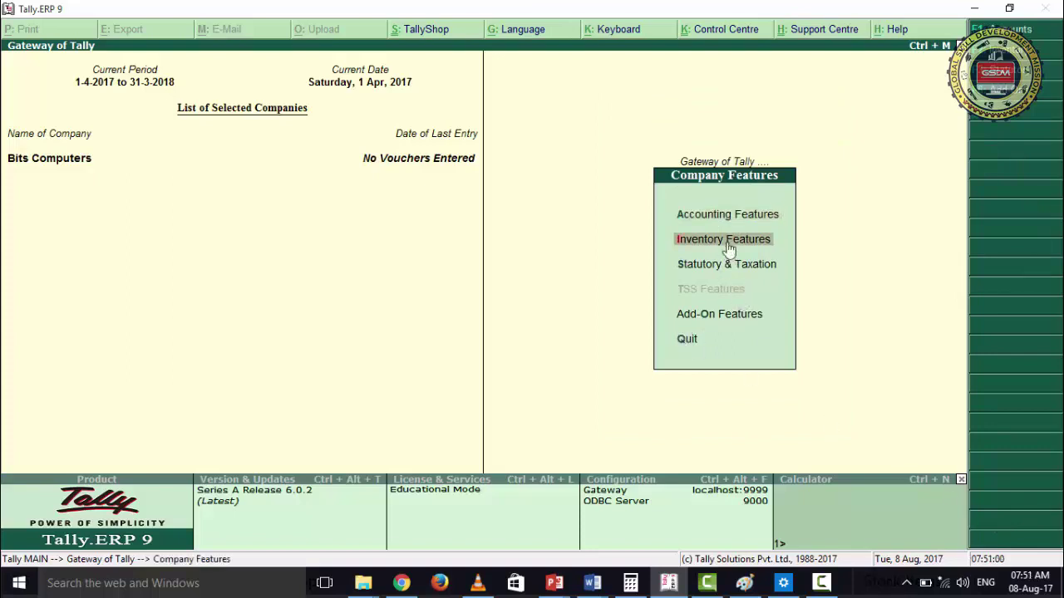
left_click(728, 247)
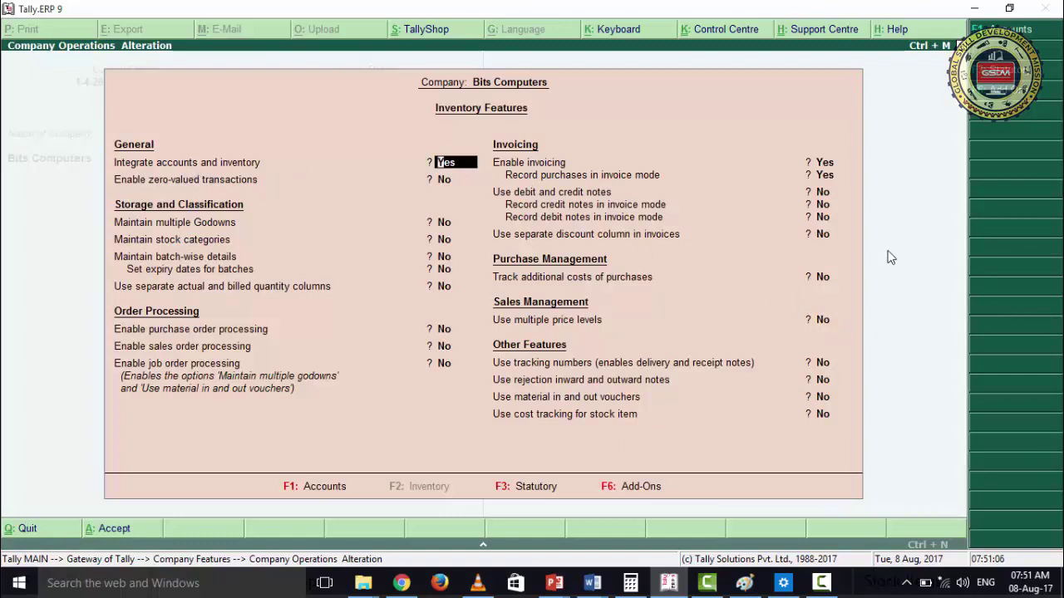
key("Escape")
key("y")
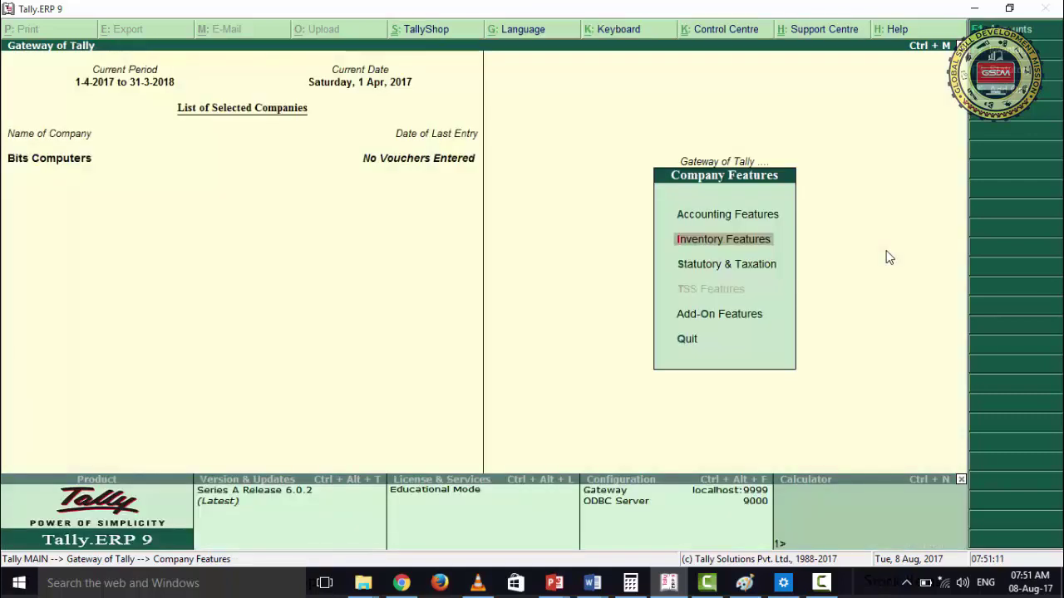
key("Escape")
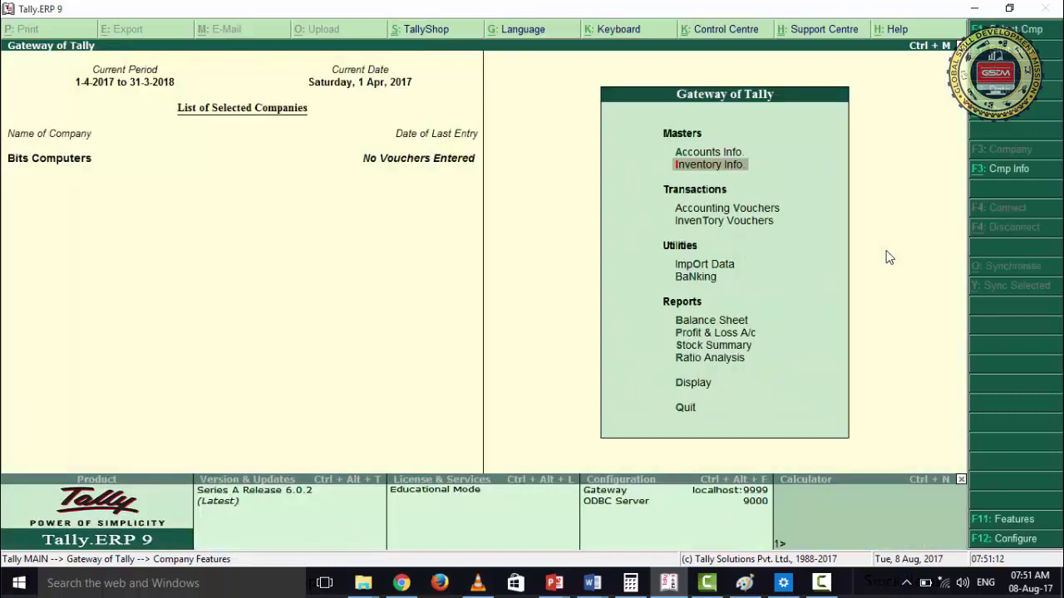
Start a single stock group named Laptop under Primary, leaving the addition of item quantities set to No
key("Return")
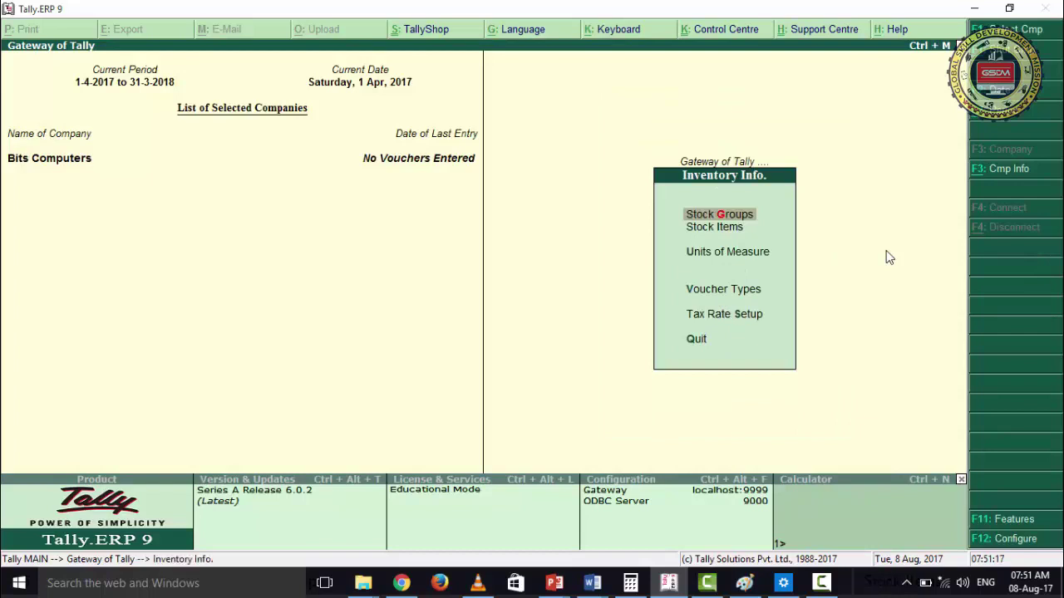
key("Return")
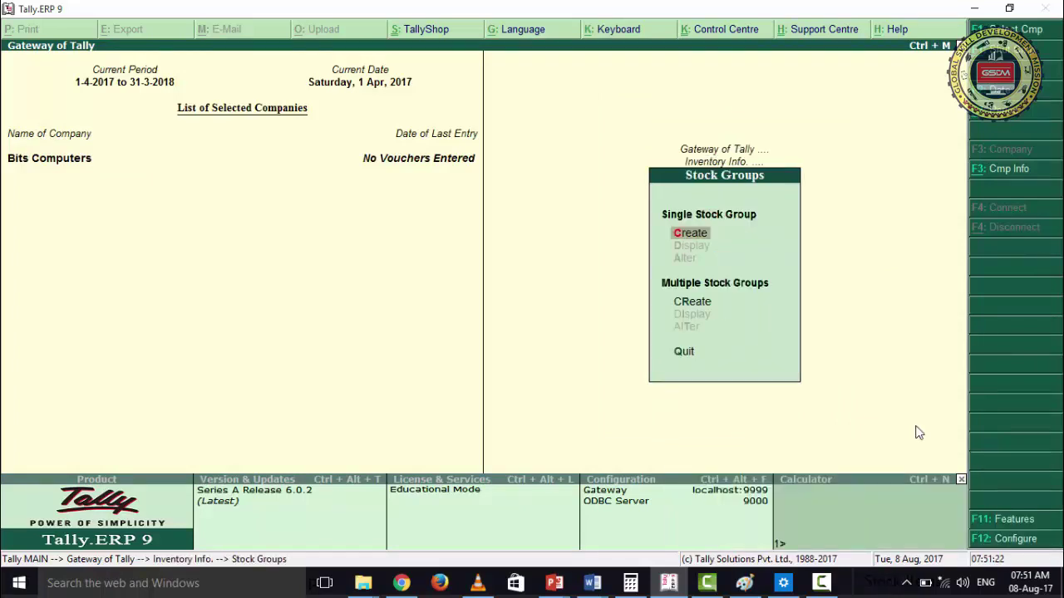
key("Return")
type("Laptop")
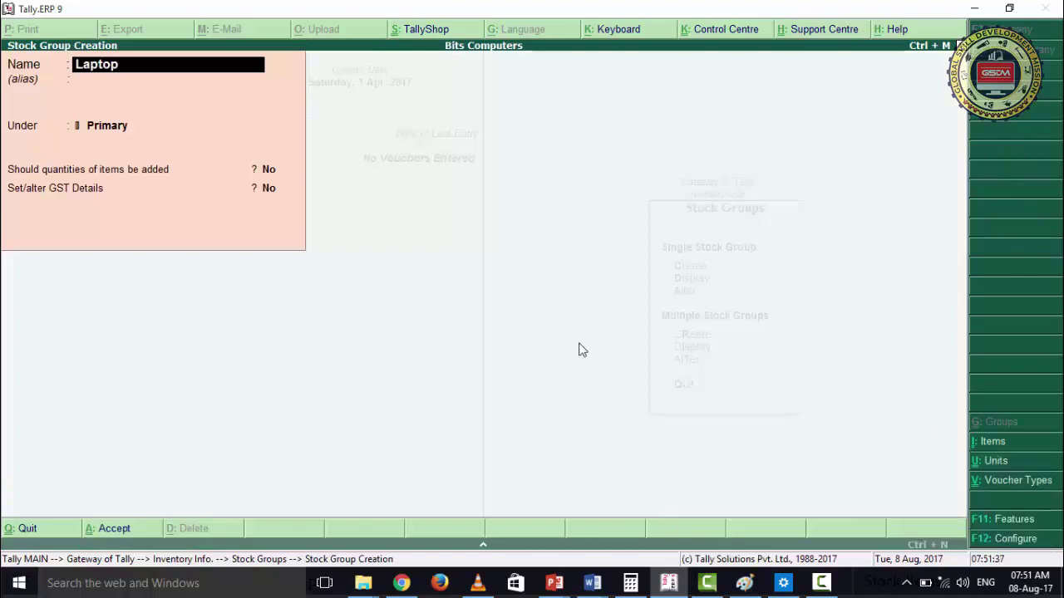
key("Return")
key("Return")
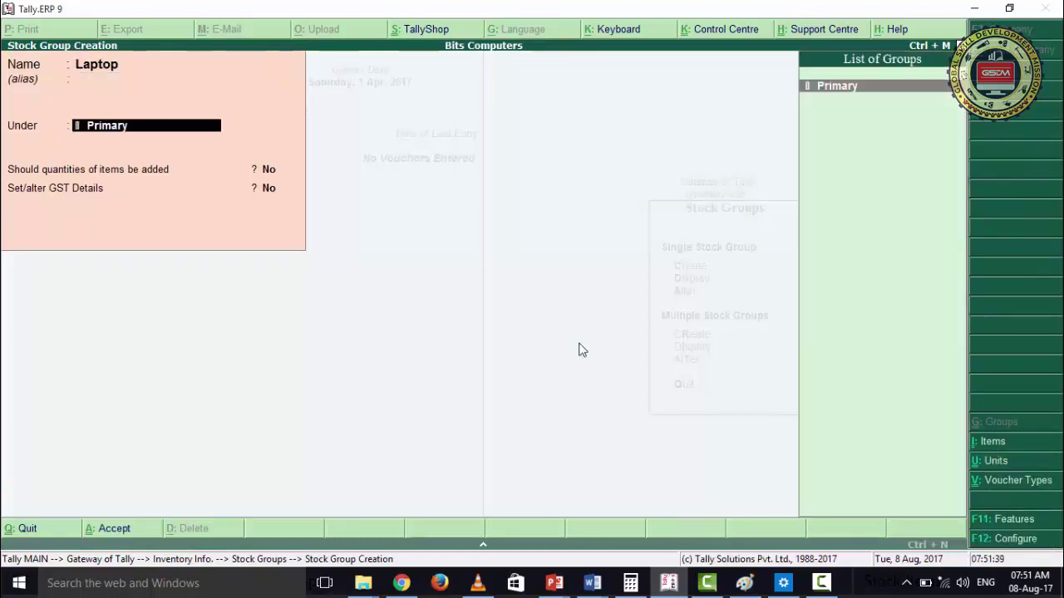
key("Return")
key("Return")
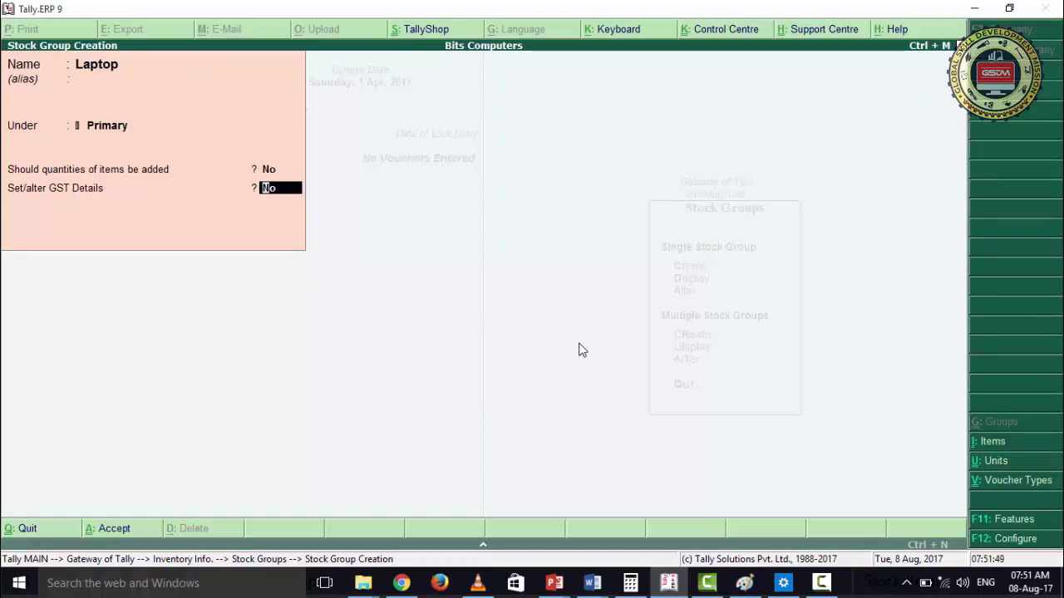
Enable GST details for the Laptop stock group and set its taxability to Taxable
type("yes")
key("Return")
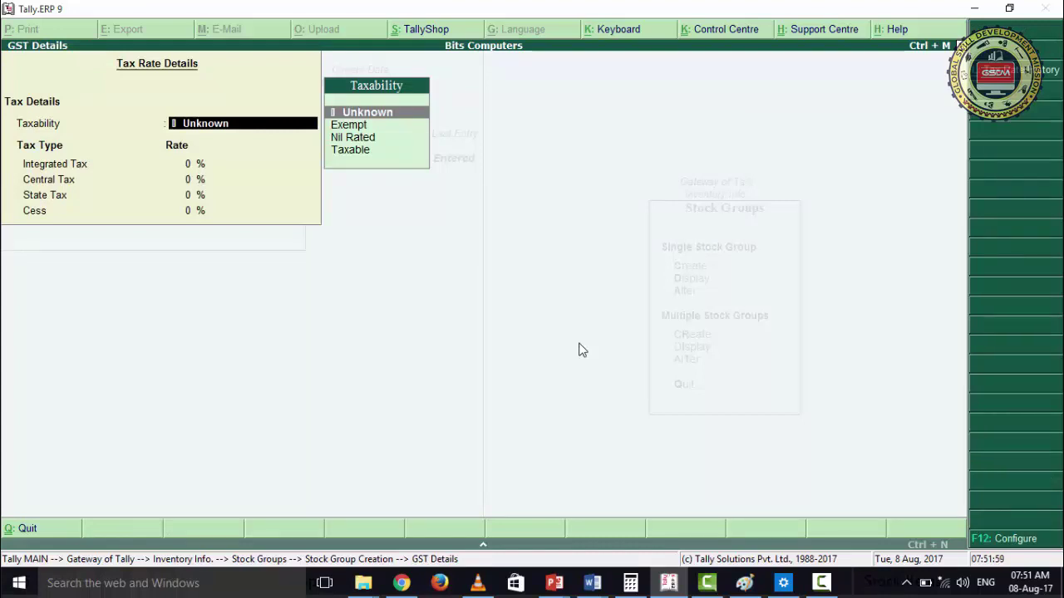
key("Down")
key("Down")
key("Down")
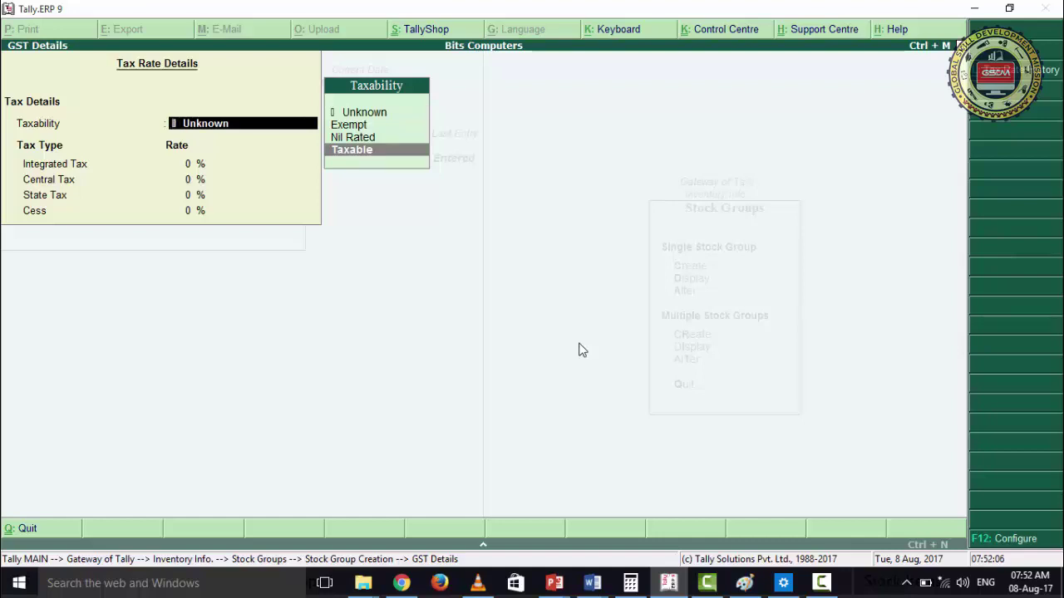
key("Return")
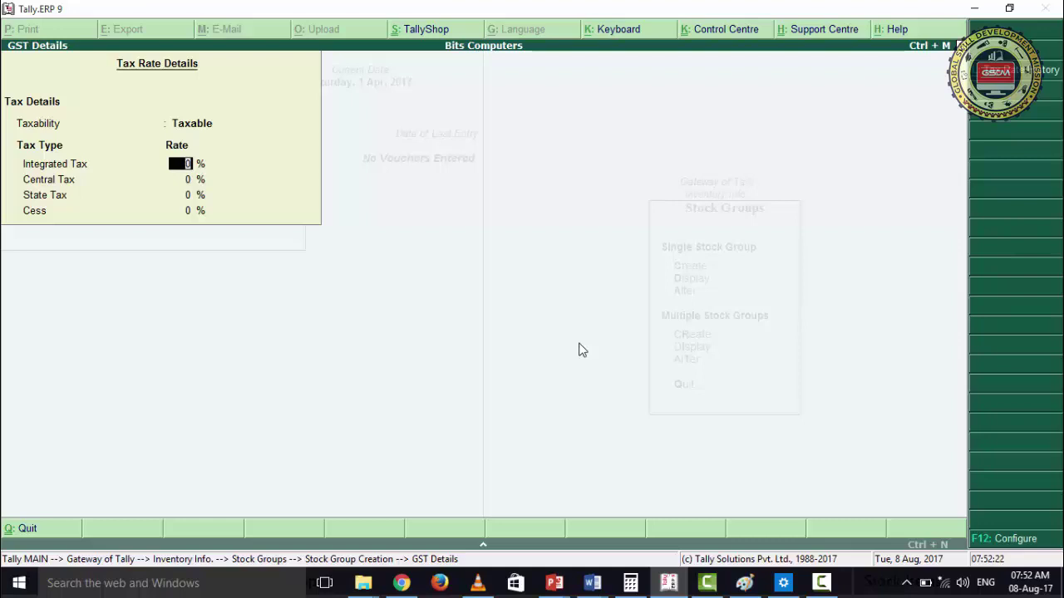
Review the configuration options for the GST details and keep them all as they are
key("F12")
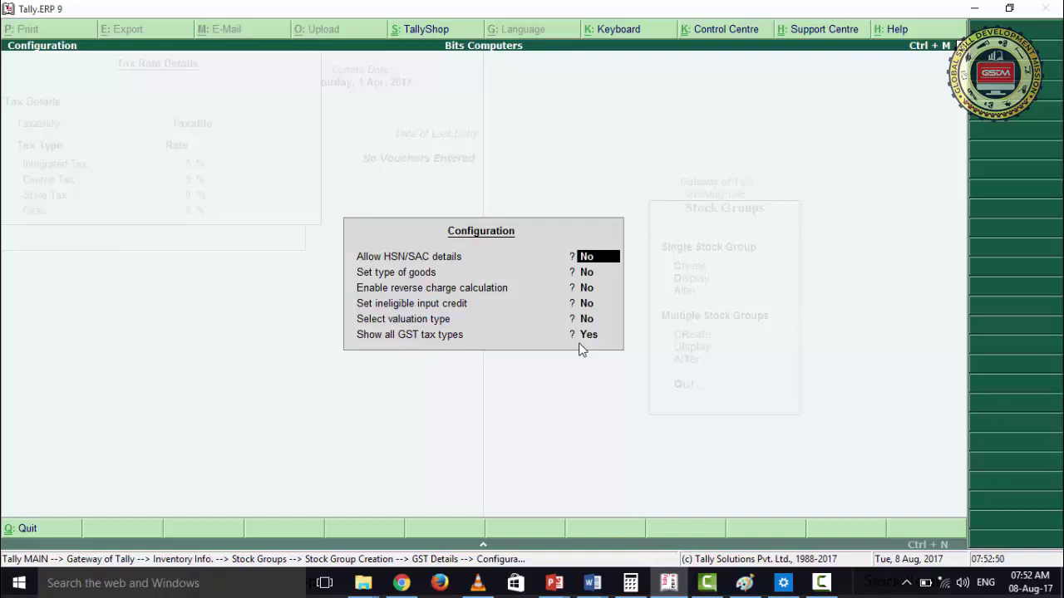
key("Return")
key("Return")
key("Return")
key("Return")
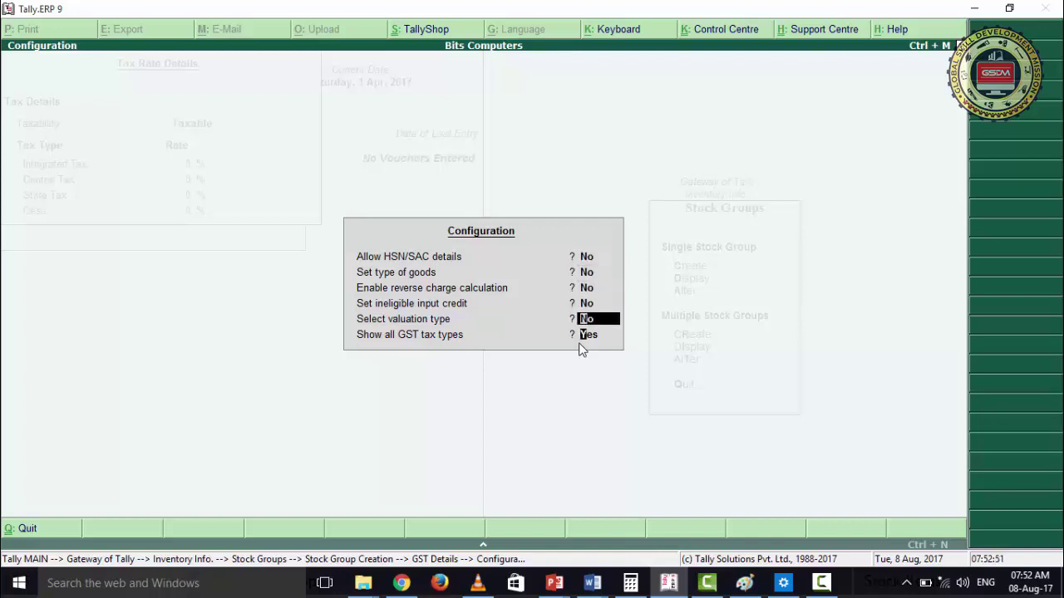
key("Return")
key("Return")
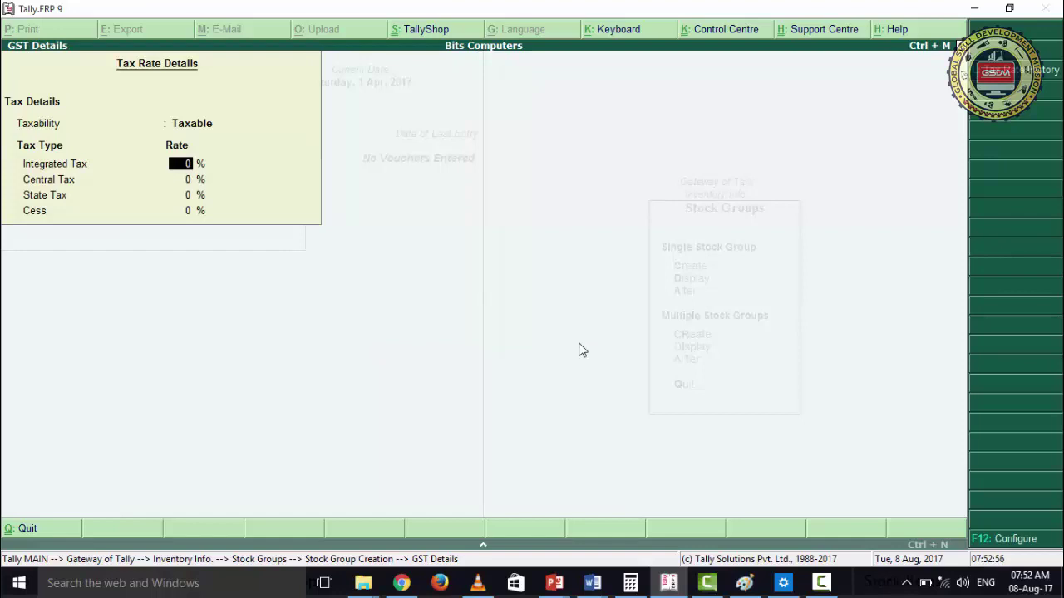
Set the Laptop group's Integrated Tax rate to 18 %, keep the derived Central and State Tax rates, and save the stock group
type("18")
key("Return")
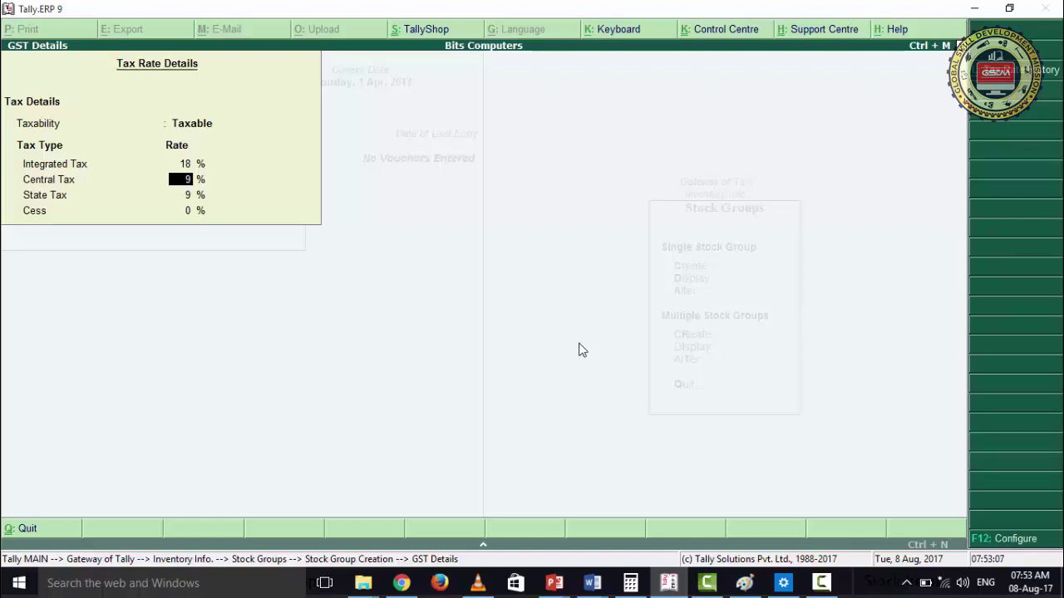
key("Return")
key("Return")
key("Return")
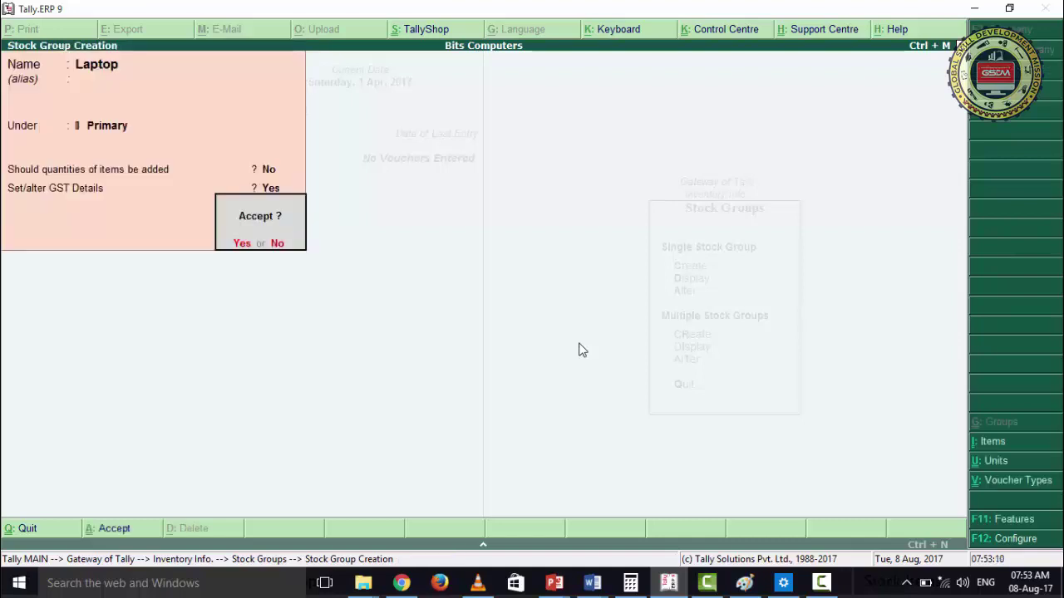
key("Return")
key("Escape")
key("Return")
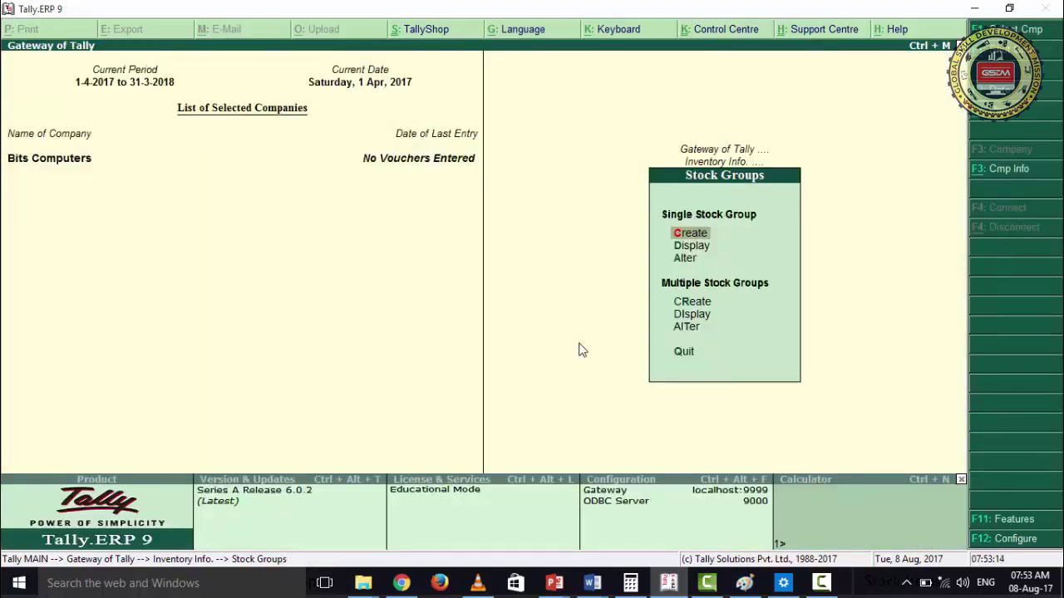
Create a simple unit of measure with symbol pcs, formal name Pieces and 0 decimal places, then leave unit creation
key("Escape")
key("Down")
key("Down")
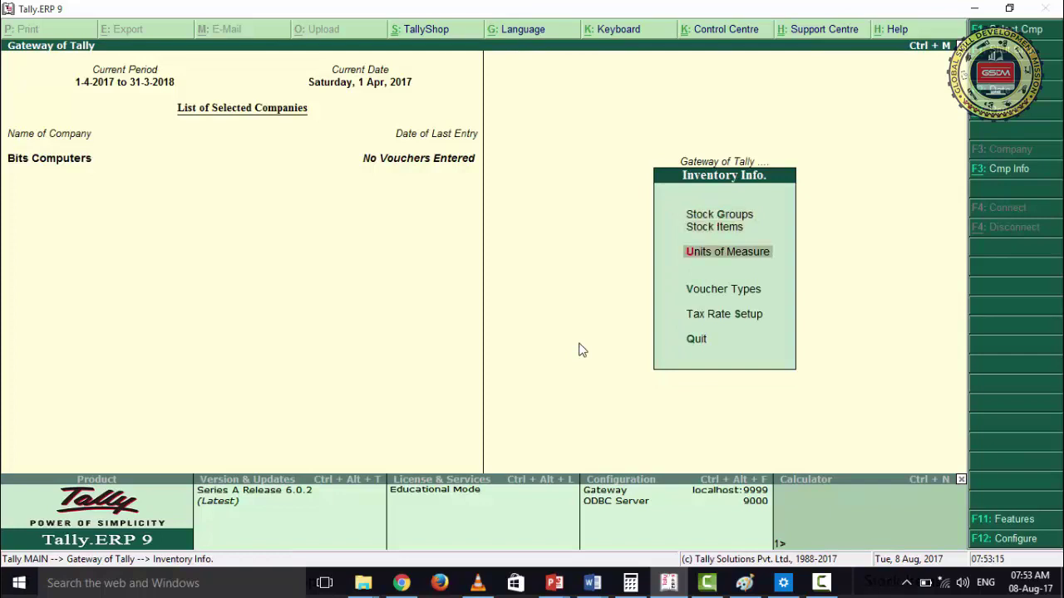
key("Return")
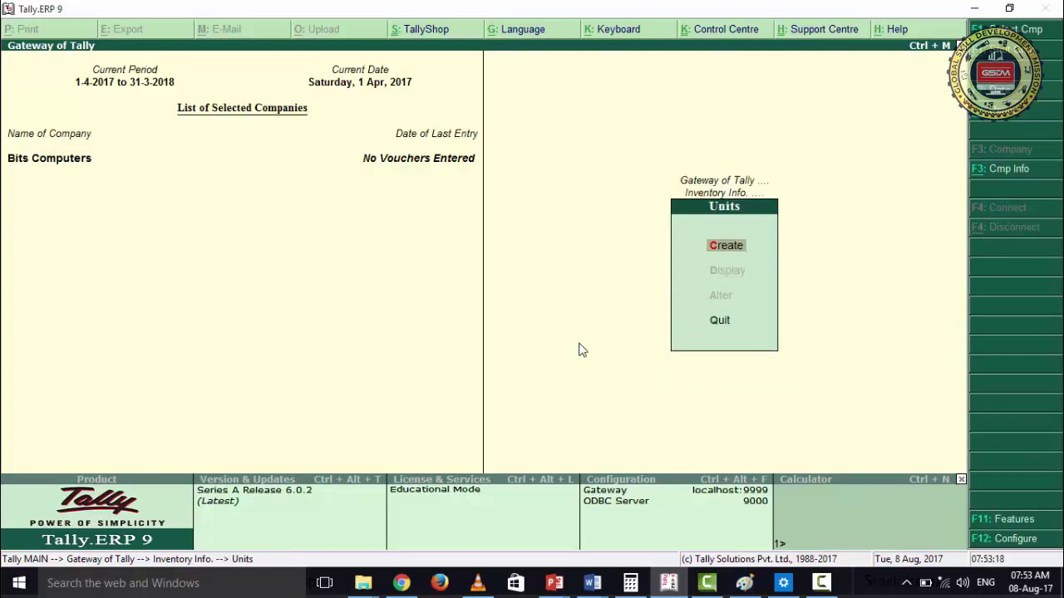
key("Return")
type("pcs")
key("Return")
type("Pieces")
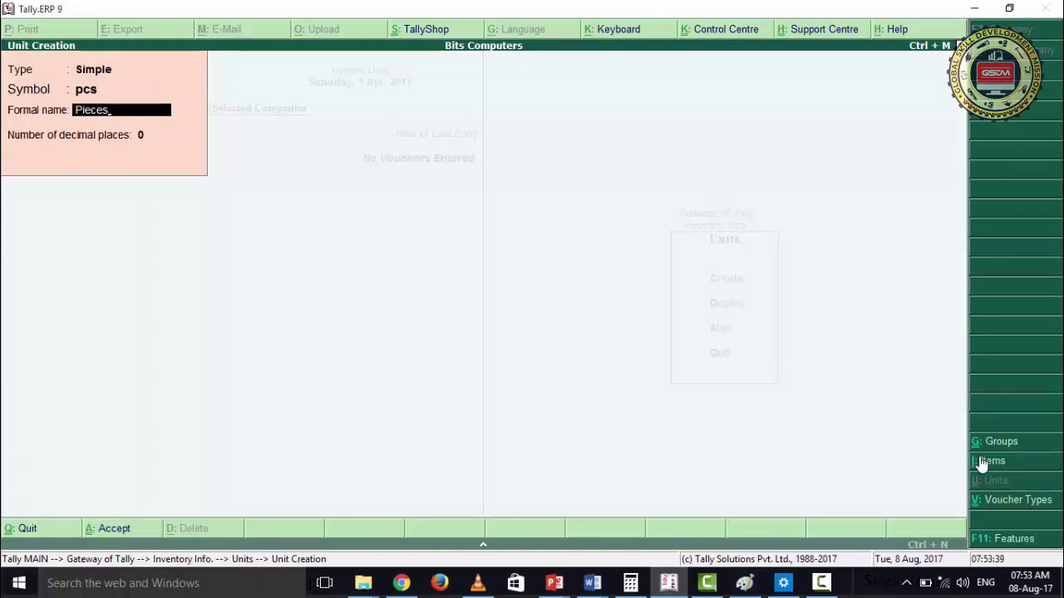
key("Return")
key("Return")
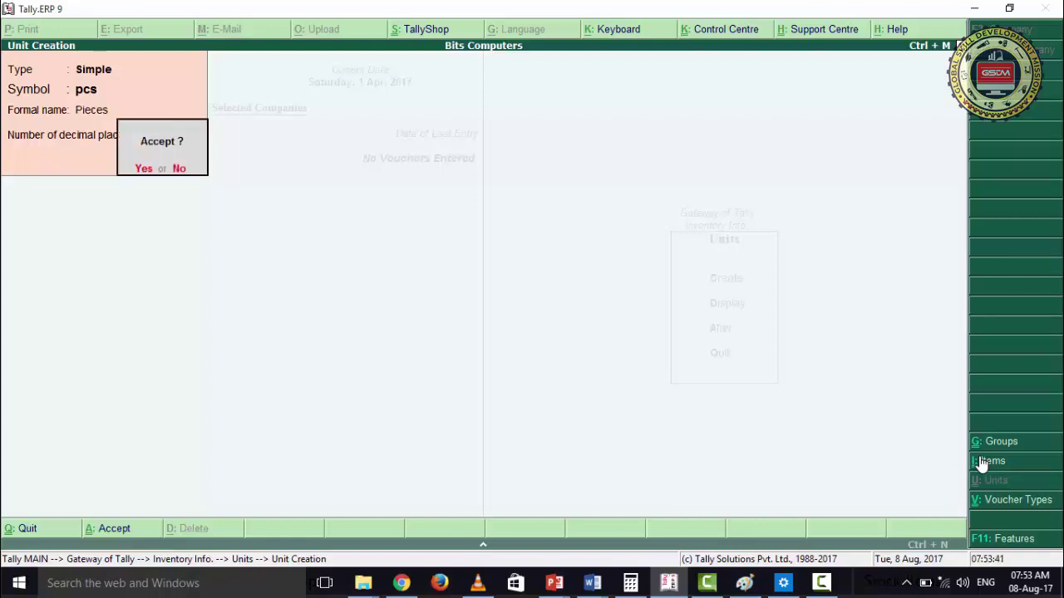
key("y")
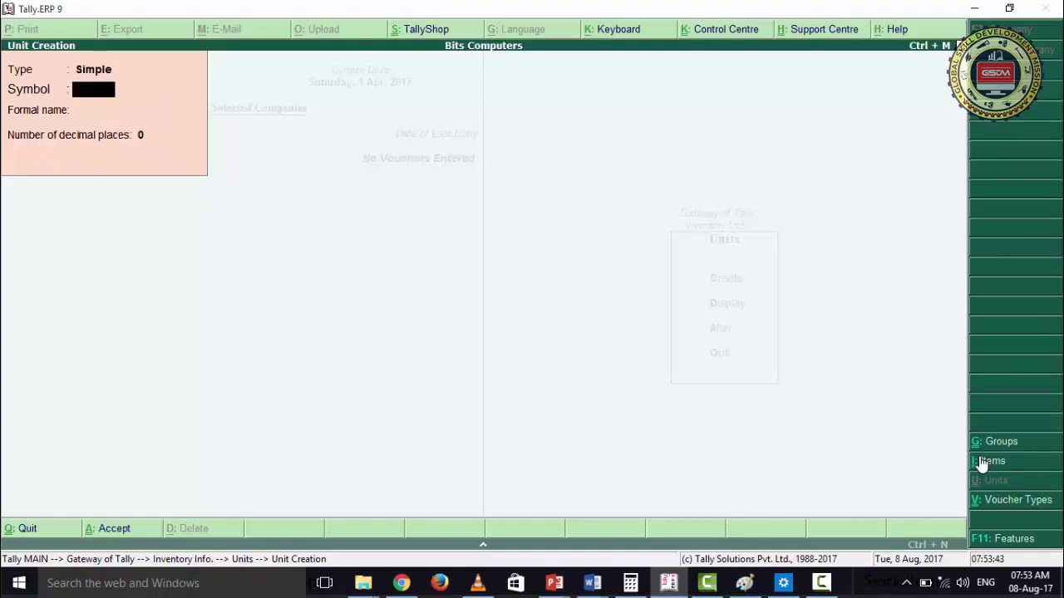
key("Escape")
key("Escape")
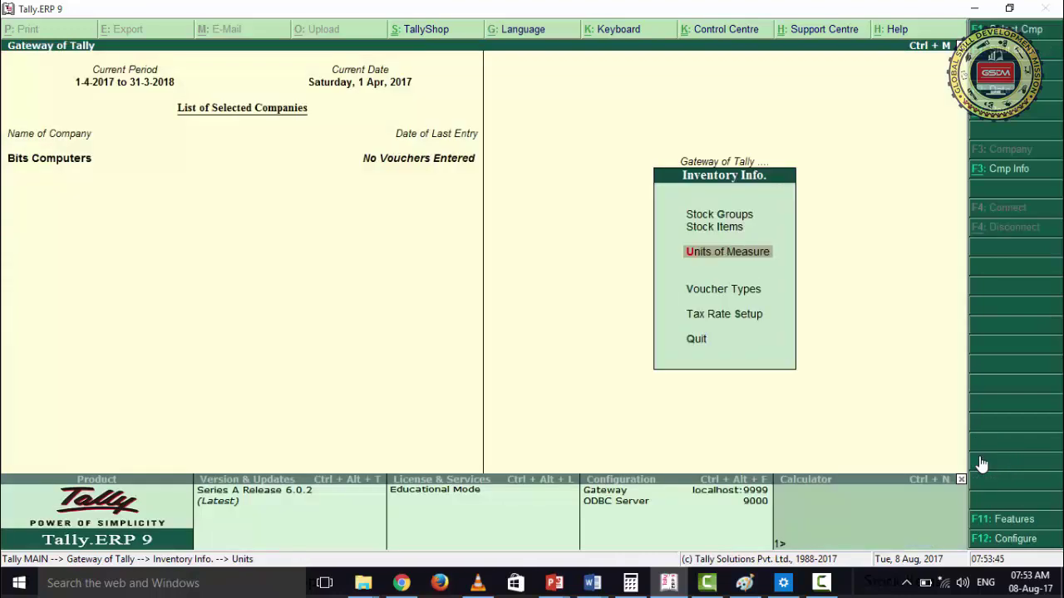
Start a new single stock item named Hp Laptop under the Laptop group with pcs as its unit
key("Up")
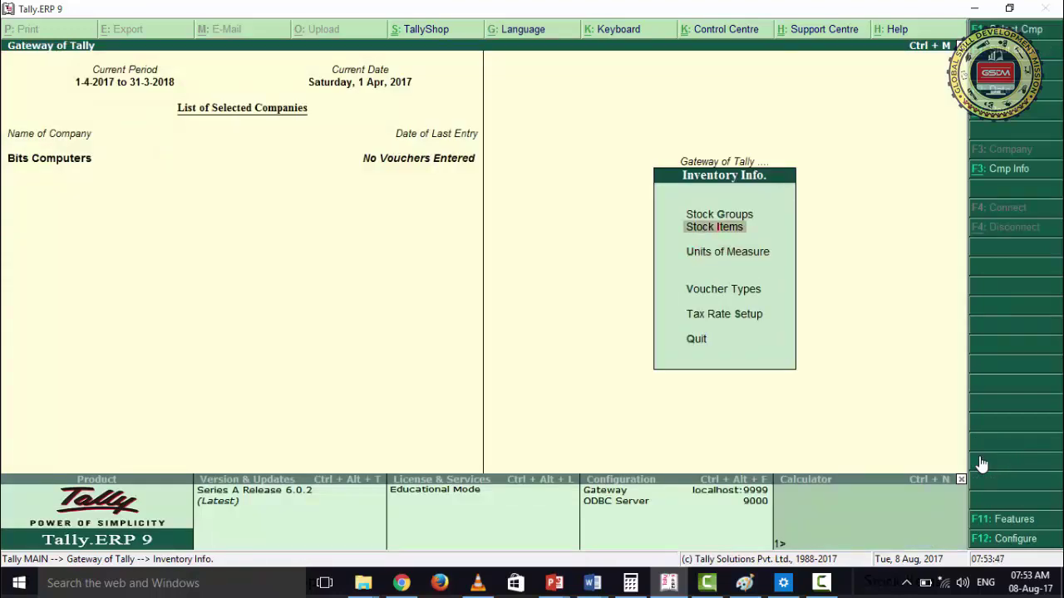
key("Return")
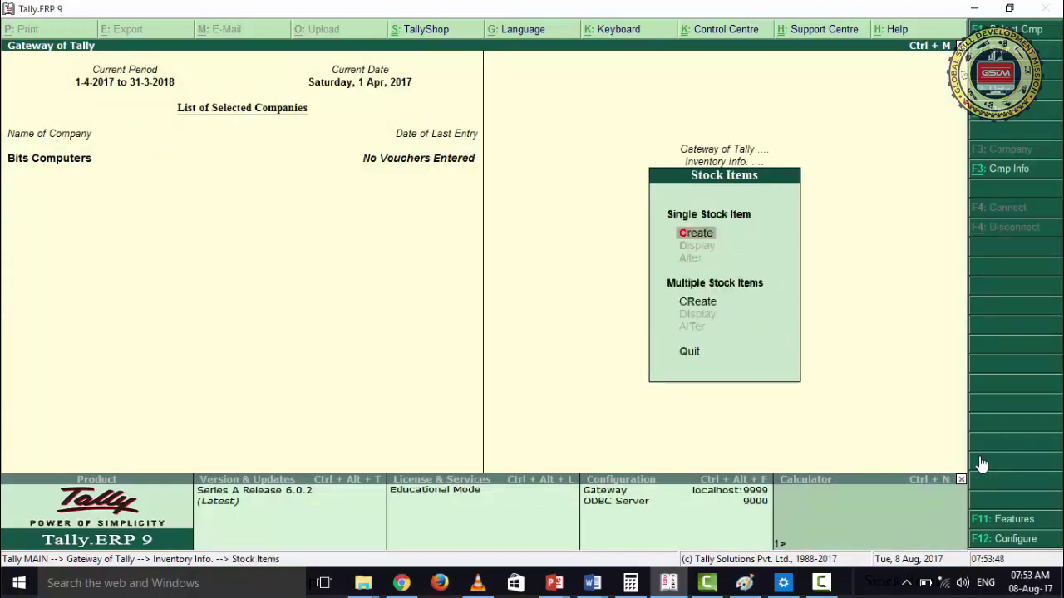
key("Return")
type("H")
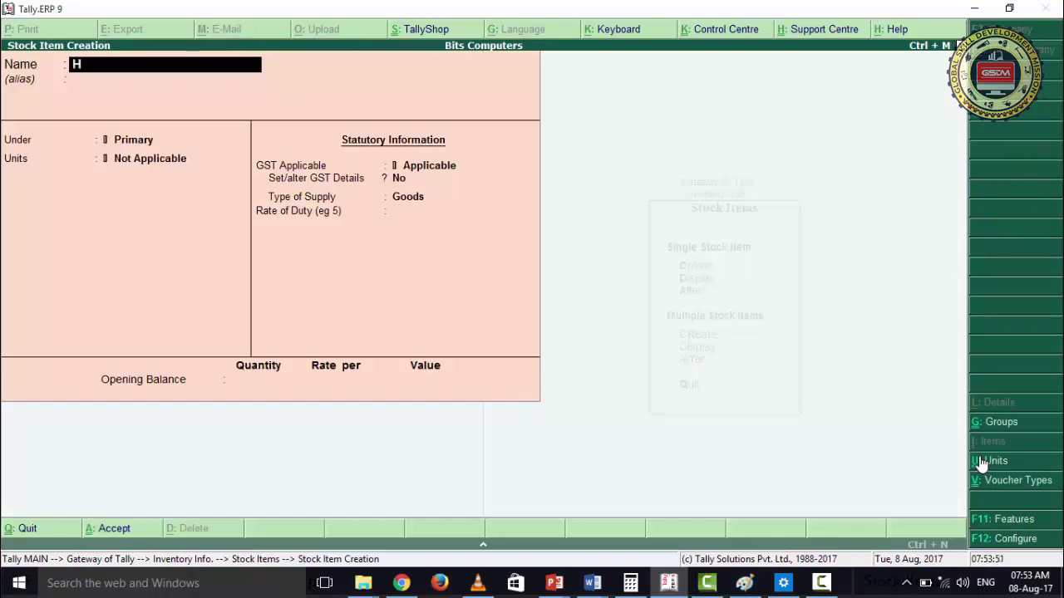
type("p Laptop")
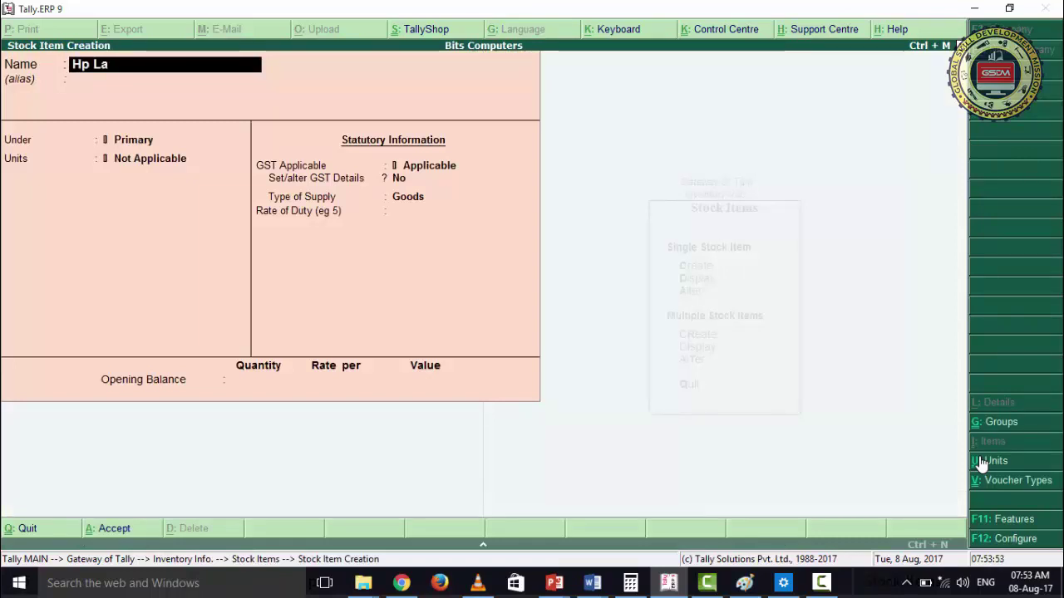
key("Return")
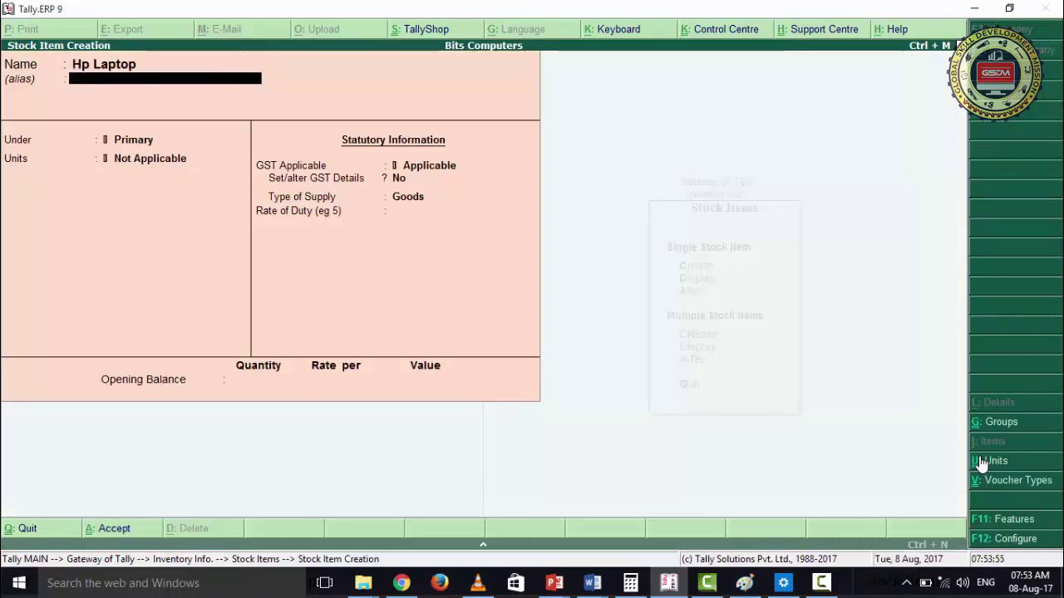
key("Return")
key("Down")
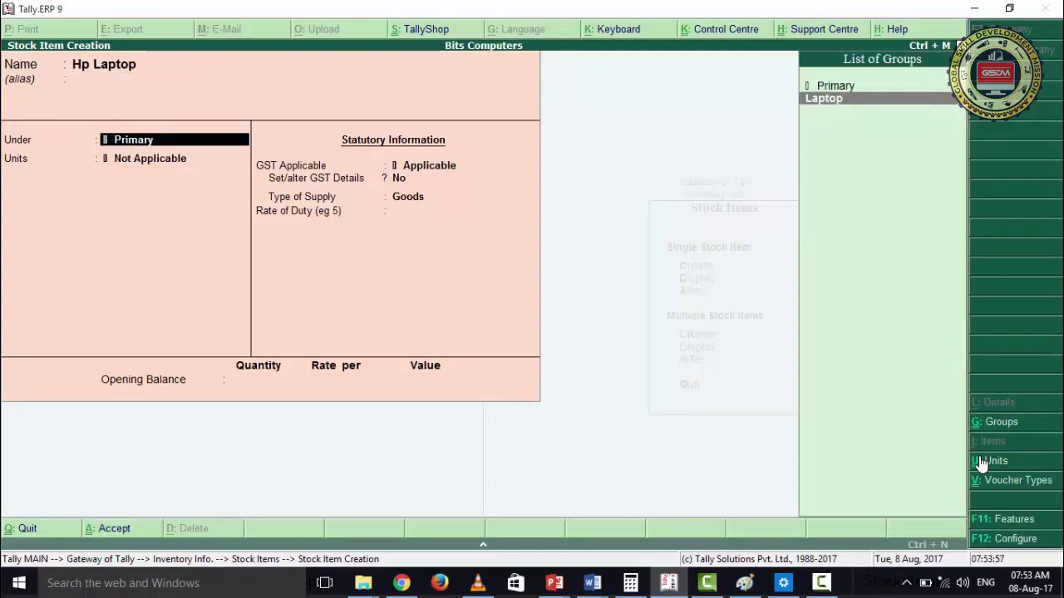
key("Return")
key("Down")
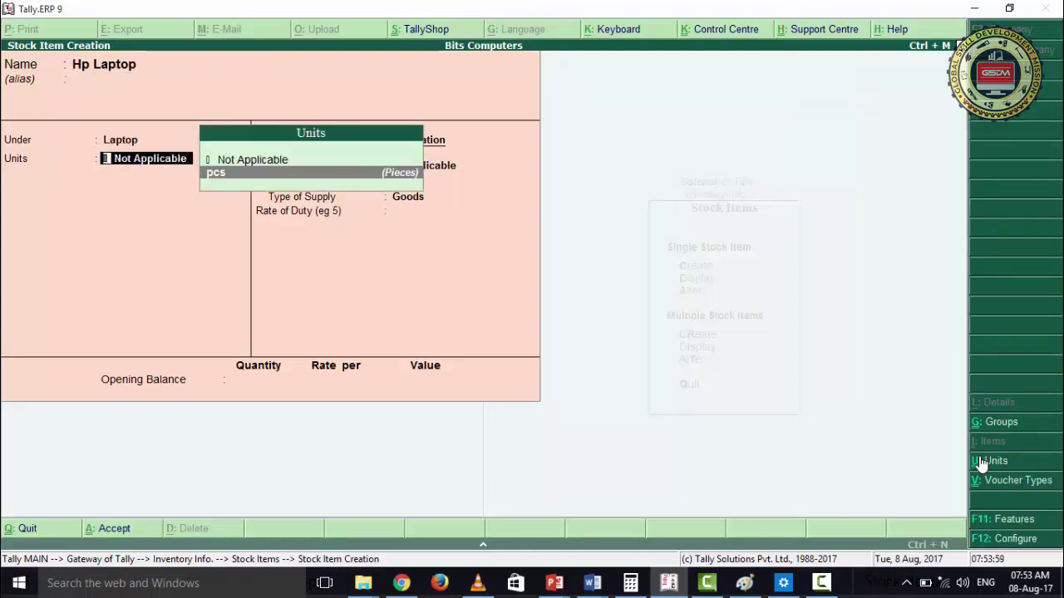
key("Return")
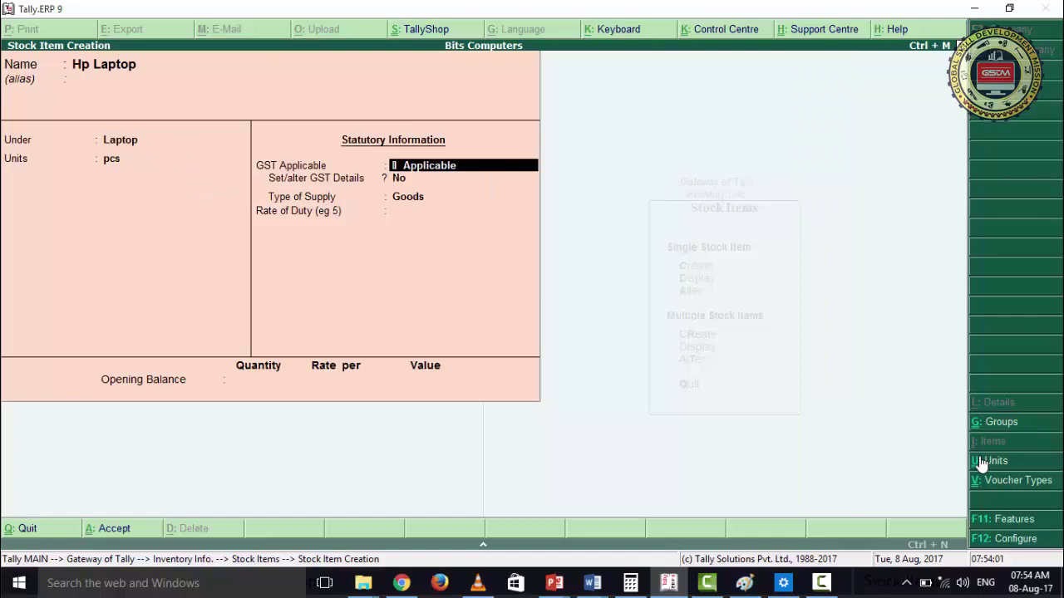
Keep GST applicable without item-level GST details, choose Goods as the type of supply, leave the duty rate at 0, and save Hp Laptop
key("Return")
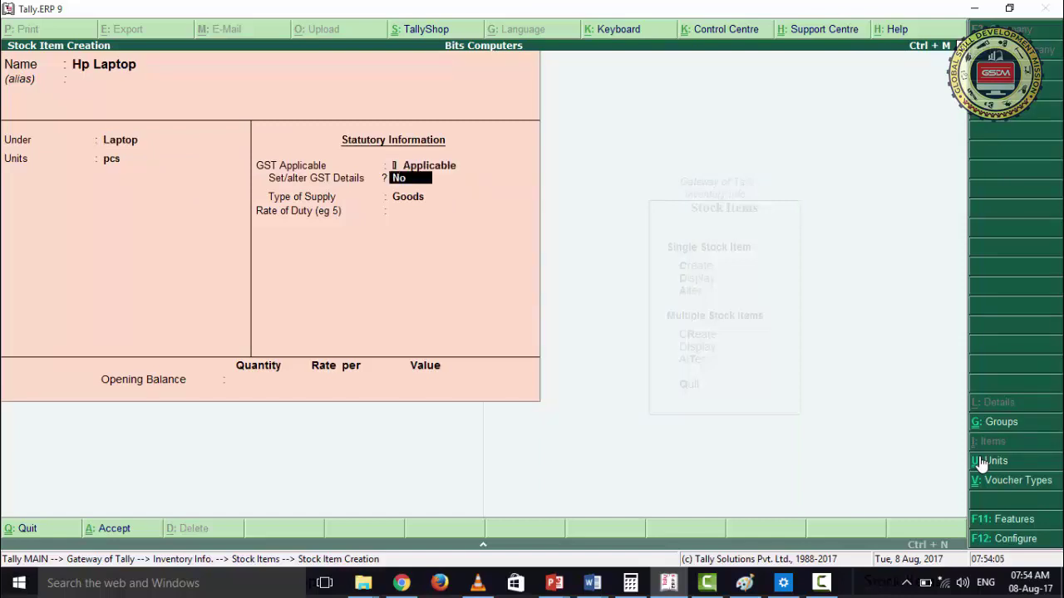
key("Return")
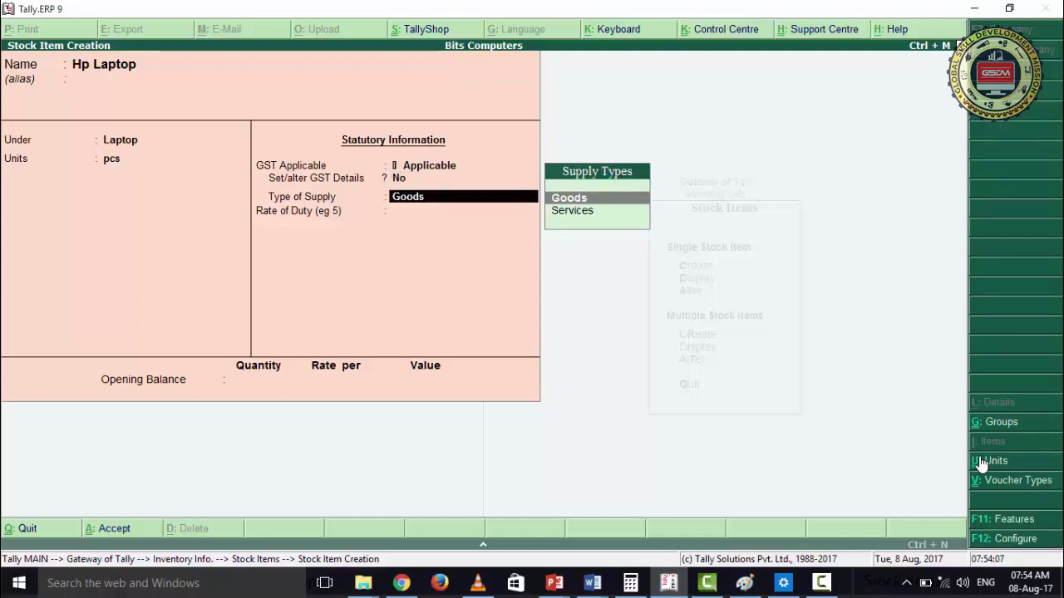
key("Return")
key("Return")
key("Return")
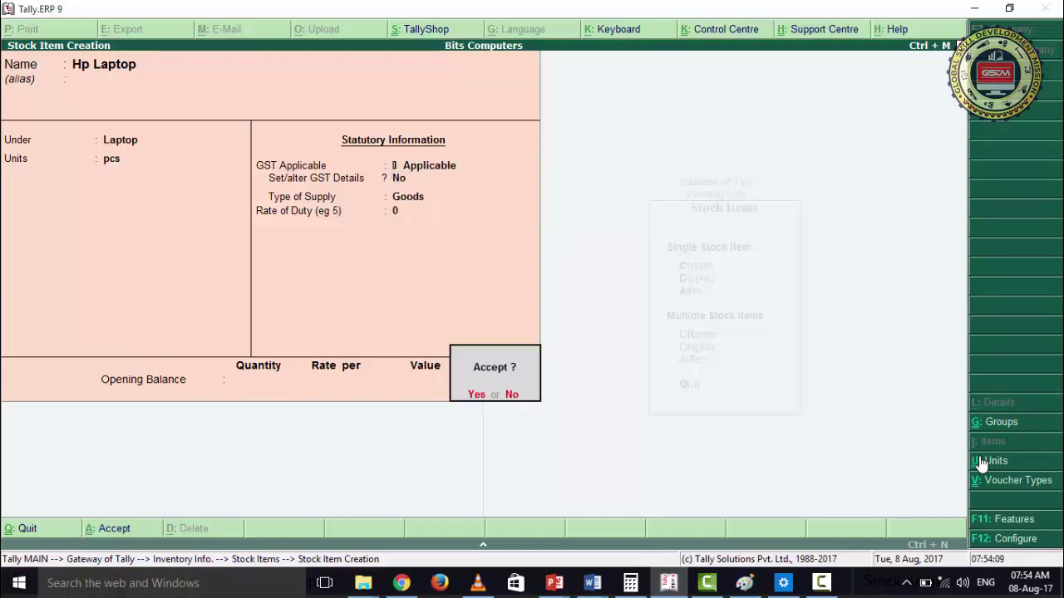
key("Return")
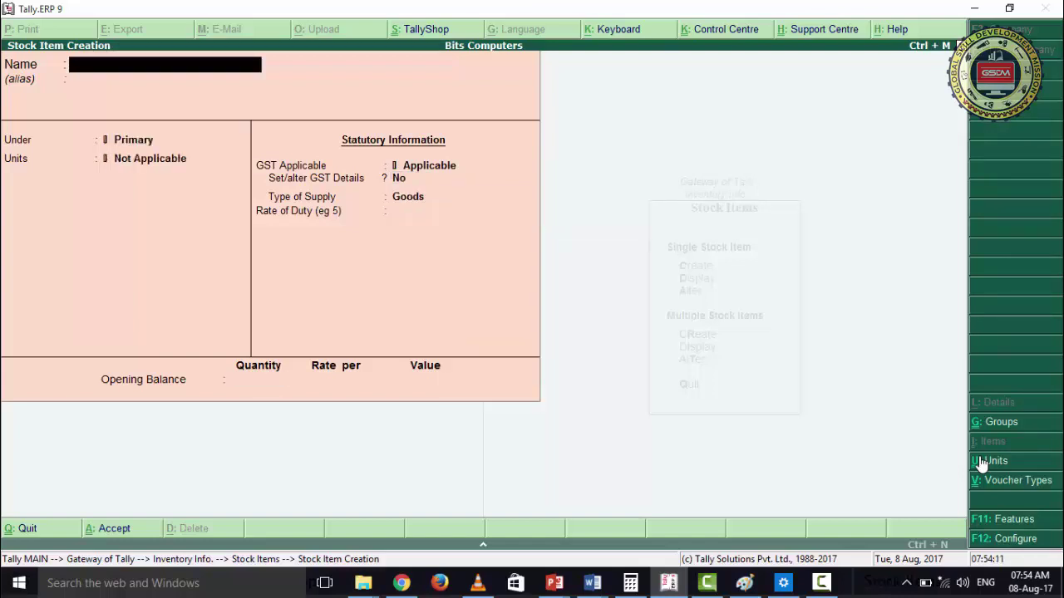
Name the next stock item Dell Laptop, keep it under Primary, and set its unit to pcs
type("Dell Laptop")
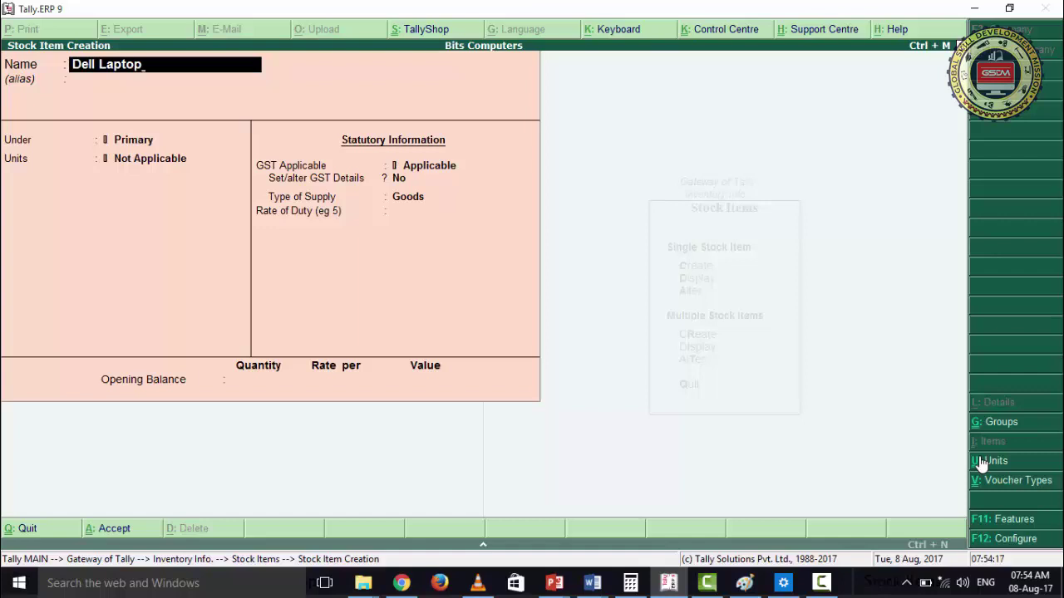
key("Return")
key("Return")
key("Return")
key("Down")
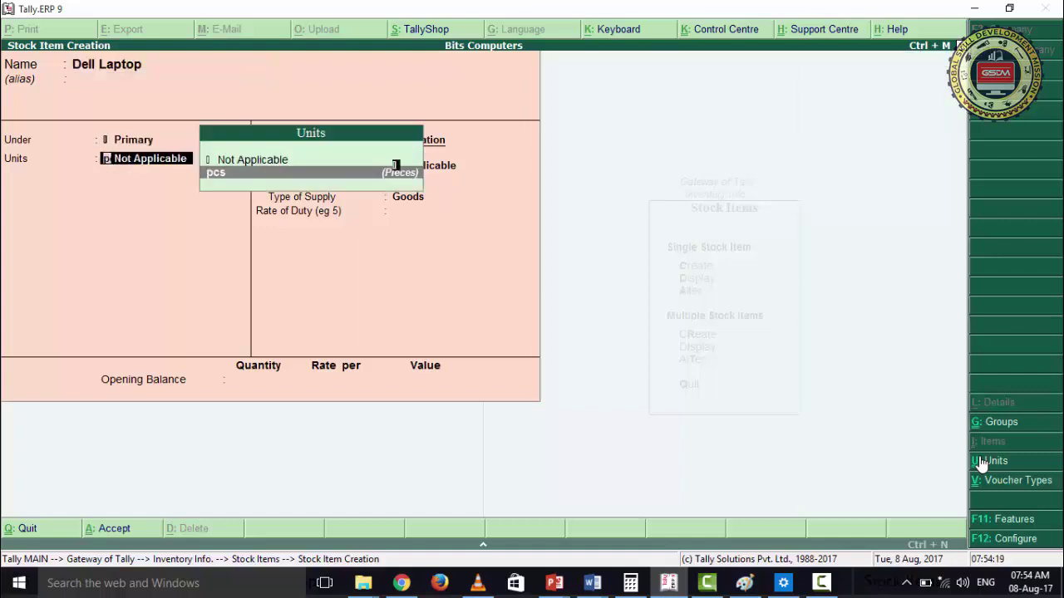
key("Return")
Keep Dell Laptop GST applicable with supply type Goods and no item-level GST details, save it, and return to the Gateway of Tally
key("Return")
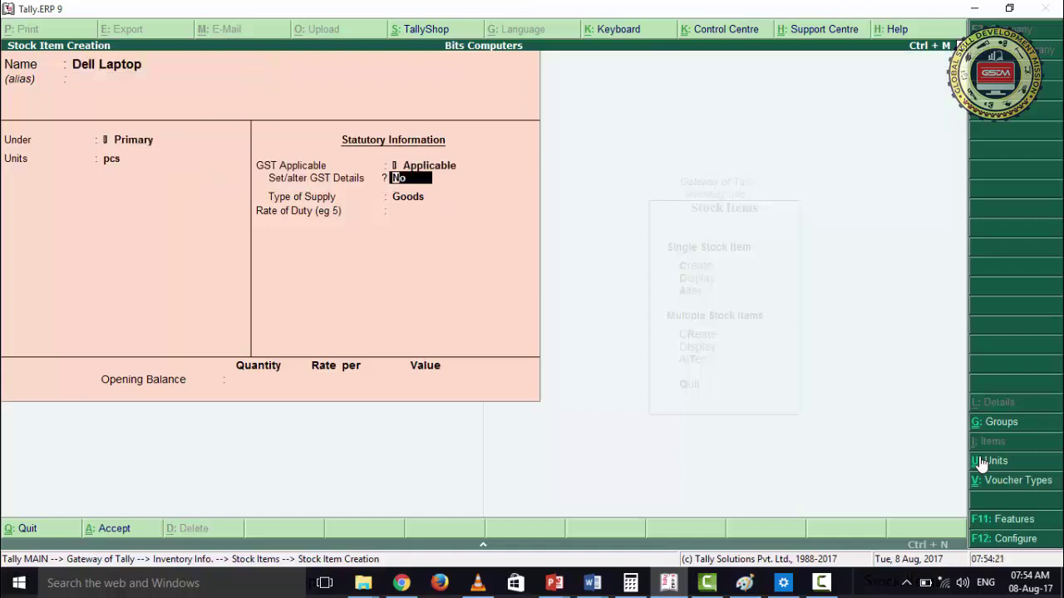
key("Return")
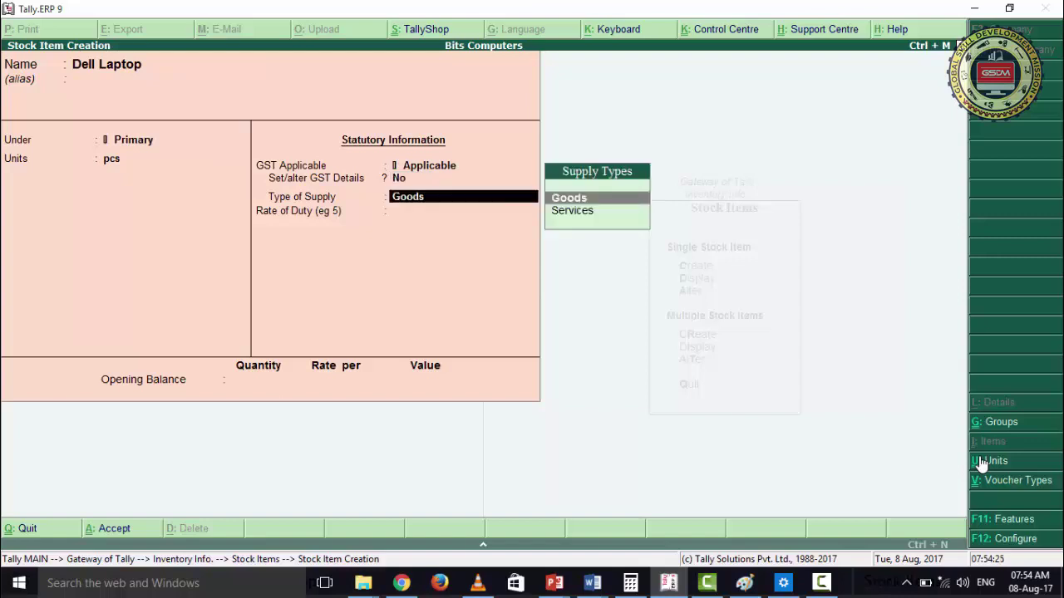
key("Return")
key("Return")
key("Return")
key("Return")
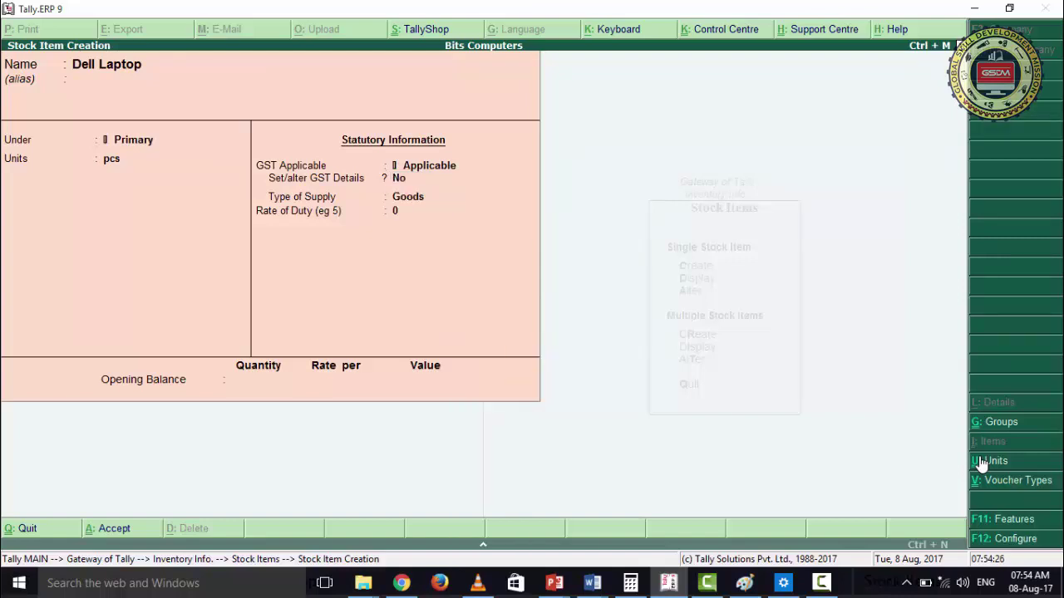
key("Escape")
key("Return")
key("Escape")
key("Escape")
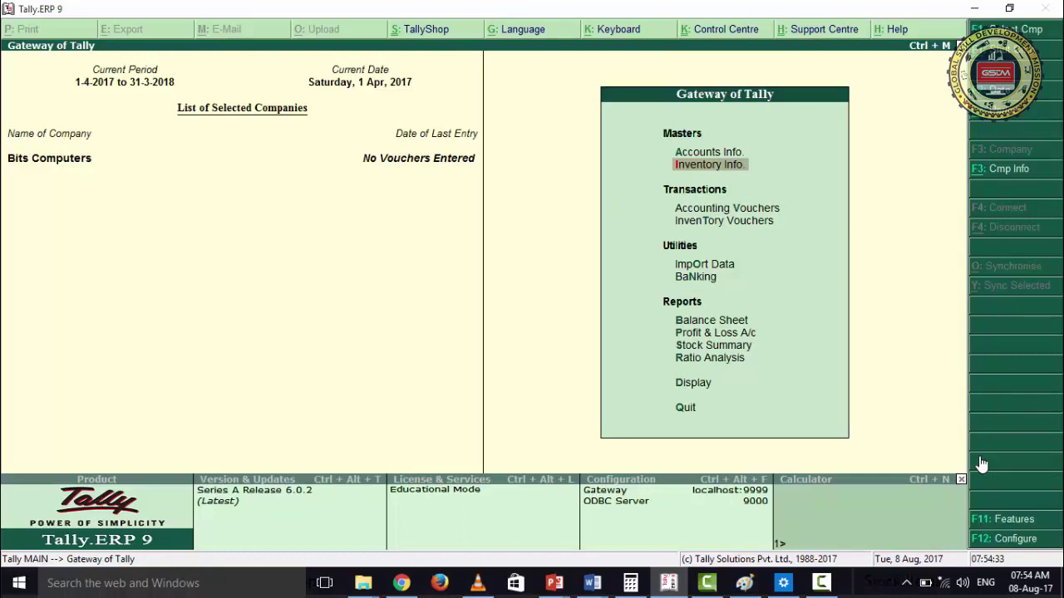
Open the list of ledgers available for single-ledger display and look through all the company's ledgers from first to last
key("Up")
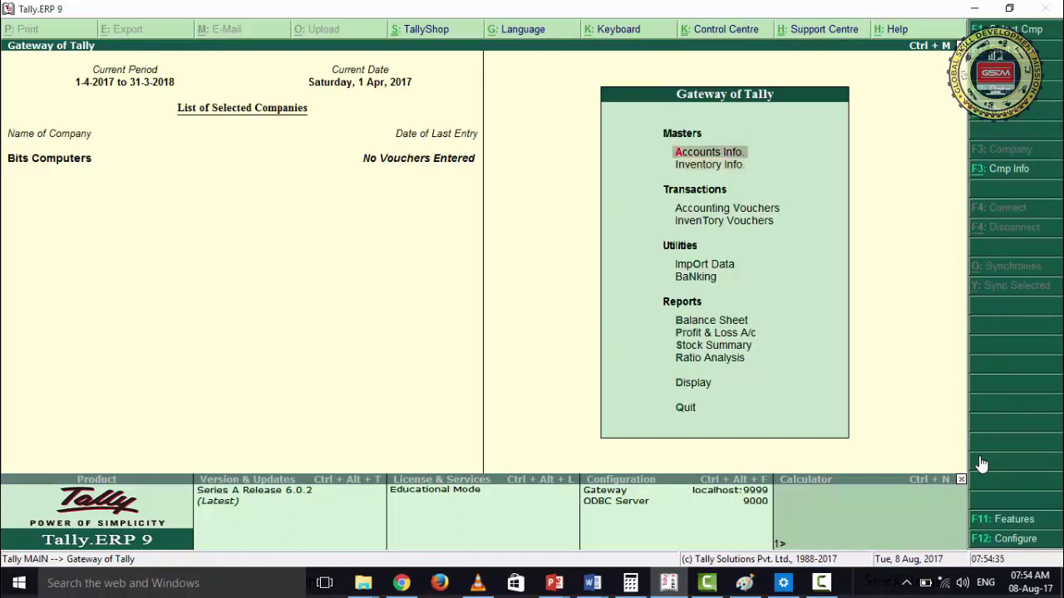
key("Return")
key("Down")
key("Return")
key("Down")
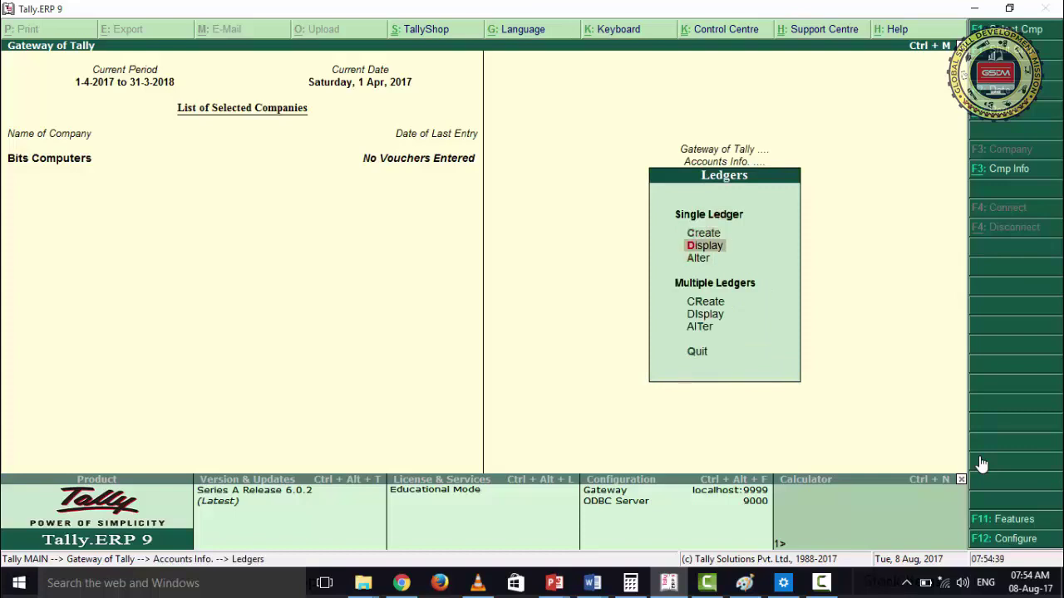
key("Return")
key("Down")
key("Down")
key("Down")
key("Down")
key("Down")
key("Down")
key("Down")
key("Down")
key("Down")
key("Down")
key("Down")
key("Down")
key("Down")
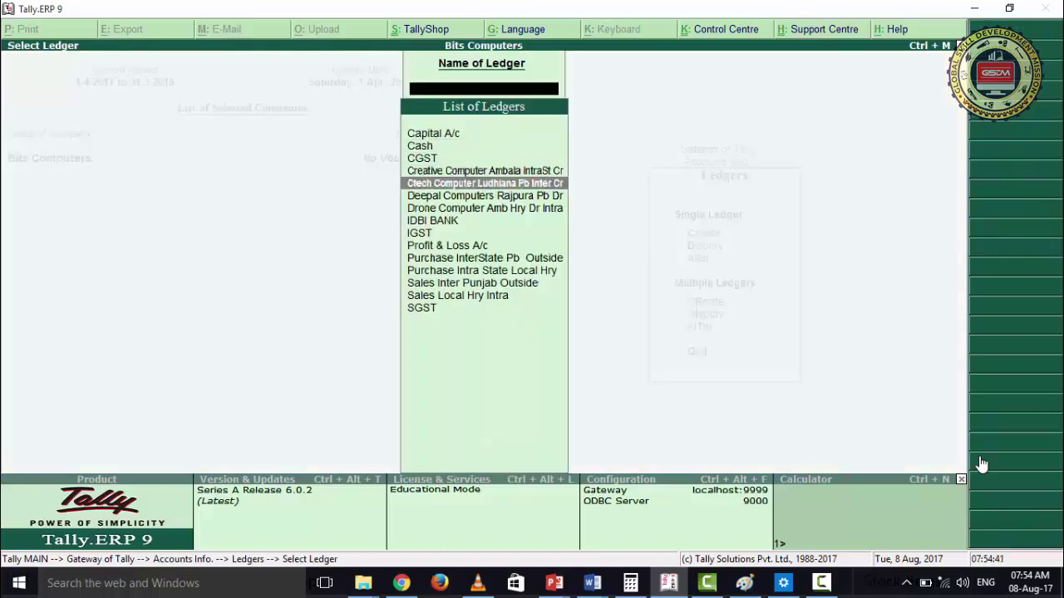
key("Down")
key("Up")
key("Up")
key("Up")
key("Up")
key("Up")
key("Up")
key("Up")
key("Up")
key("Up")
key("Up")
key("Up")
key("Up")
key("Up")
key("Up")
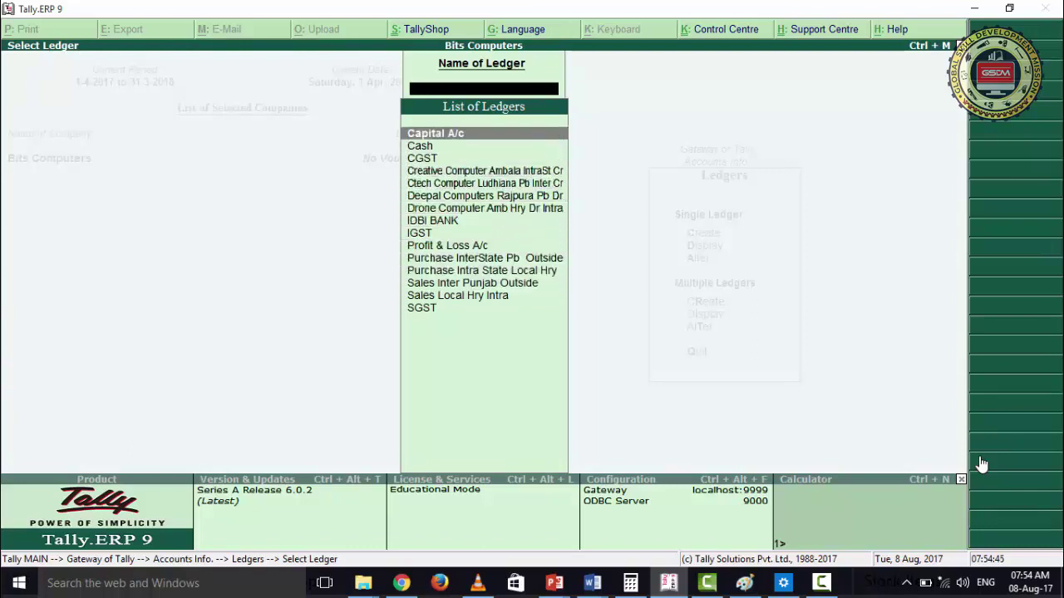